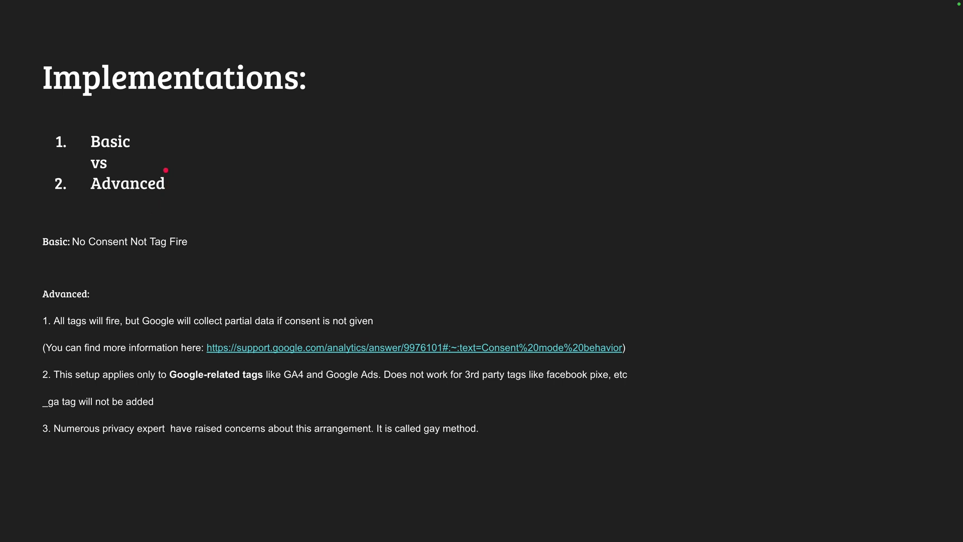
- Switch to Google Tag Manager, open the Consent Overview and examine which tags are listed as Consent Not Configured and Consent Configured
{"action": "key", "text": "ctrl+Left"}
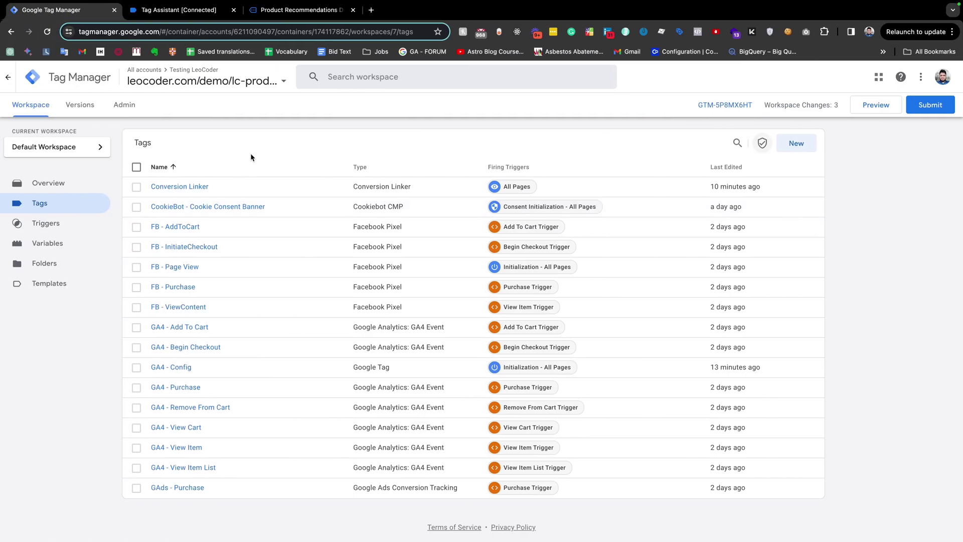
{"action": "left_click", "coordinate": [762, 143]}
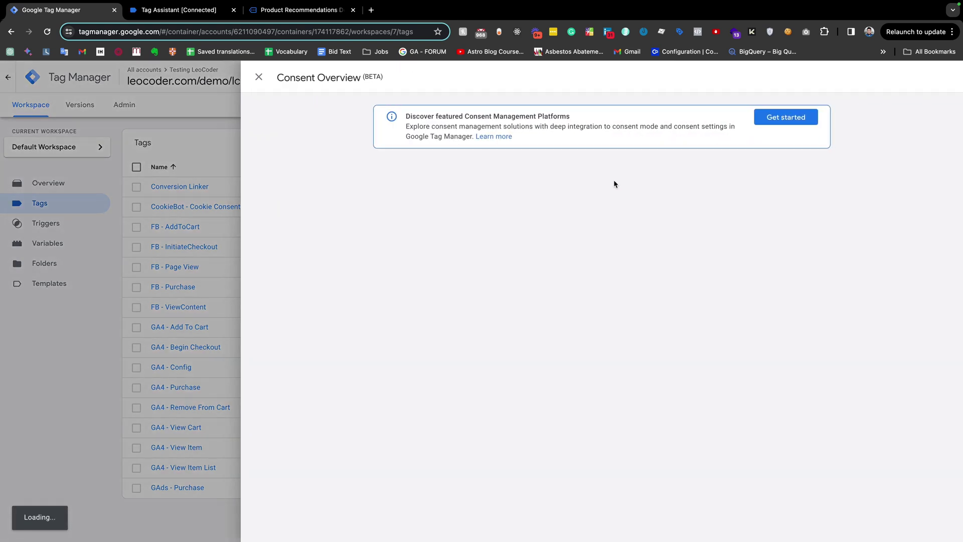
{"action": "scroll", "coordinate": [582, 344], "scroll_direction": "down", "scroll_amount": 3}
{"action": "scroll", "coordinate": [582, 345], "scroll_direction": "down", "scroll_amount": 3}
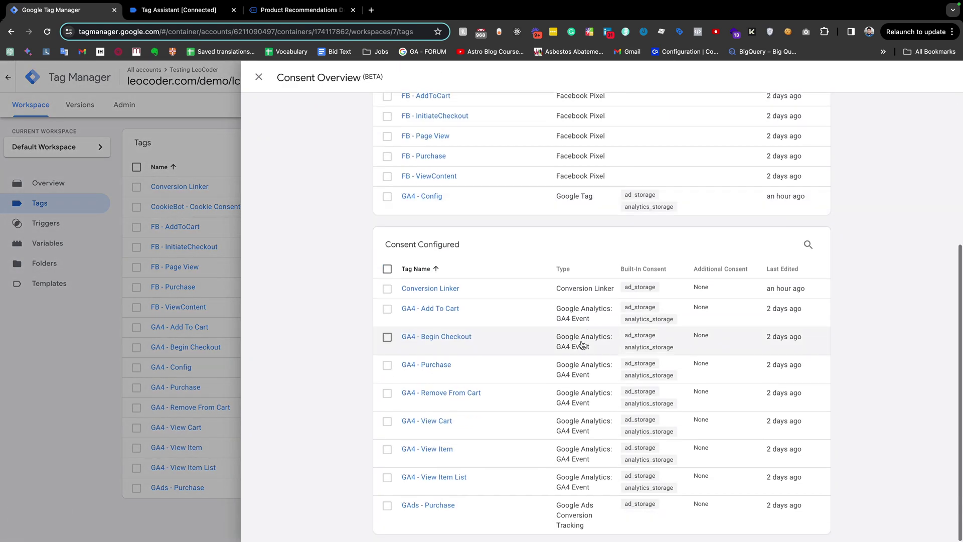
{"action": "scroll", "coordinate": [447, 313], "scroll_direction": "up", "scroll_amount": 1}
{"action": "scroll", "coordinate": [447, 313], "scroll_direction": "up", "scroll_amount": 4}
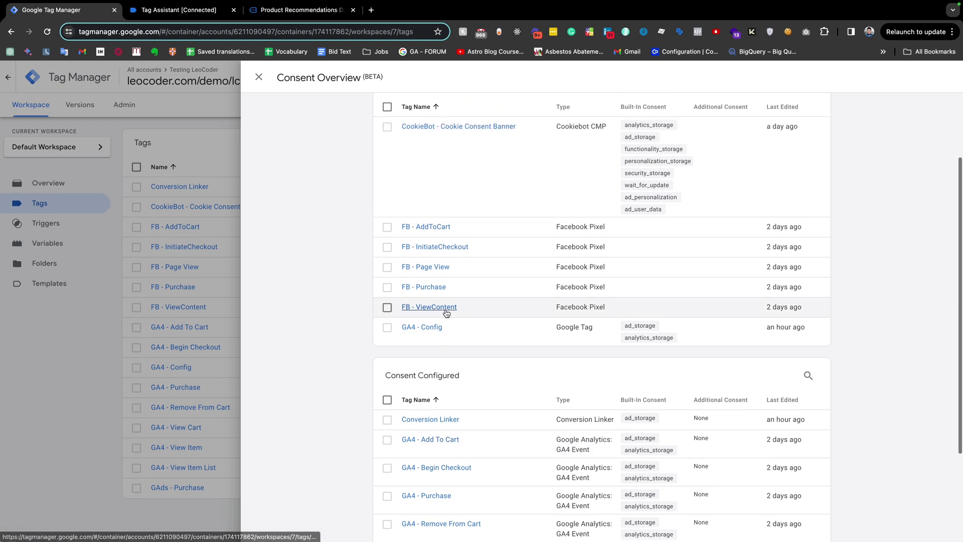
{"action": "scroll", "coordinate": [722, 351], "scroll_direction": "down", "scroll_amount": 2}
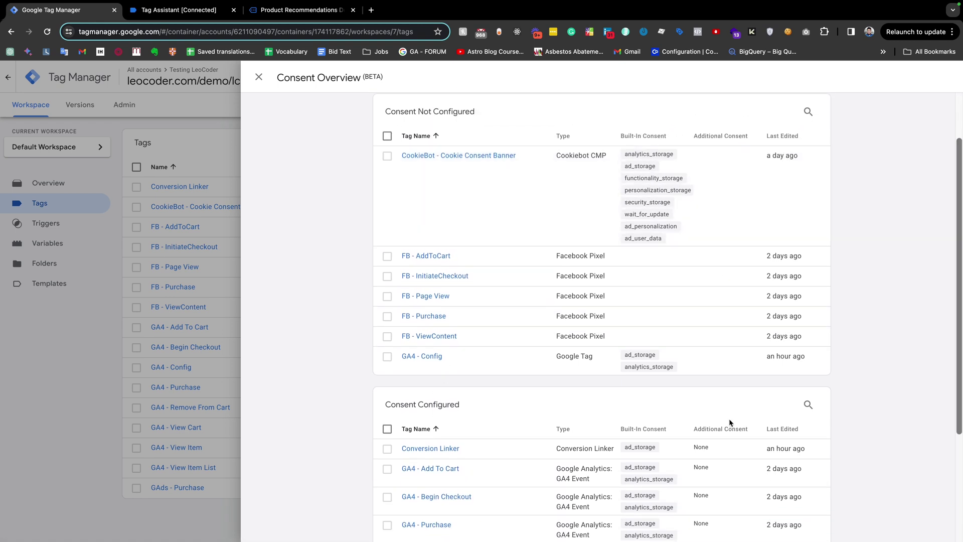
{"action": "scroll", "coordinate": [717, 456], "scroll_direction": "down", "scroll_amount": 4}
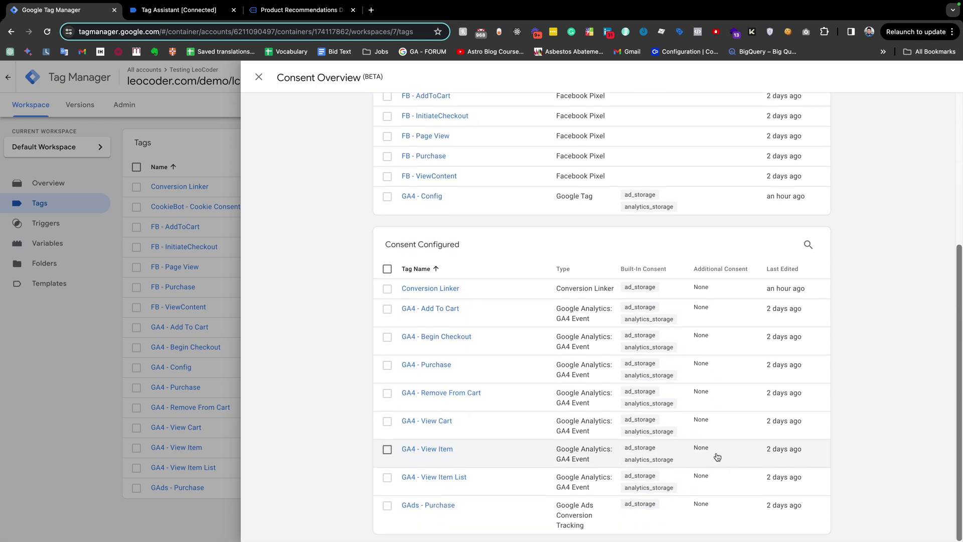
{"action": "scroll", "coordinate": [718, 457], "scroll_direction": "up", "scroll_amount": 2}
{"action": "scroll", "coordinate": [717, 457], "scroll_direction": "down", "scroll_amount": 2}
{"action": "scroll", "coordinate": [717, 456], "scroll_direction": "up", "scroll_amount": 1}
- Open the consent settings for all Consent Configured tags at once, review the additional consent check options and close without changes
{"action": "left_click", "coordinate": [387, 290]}
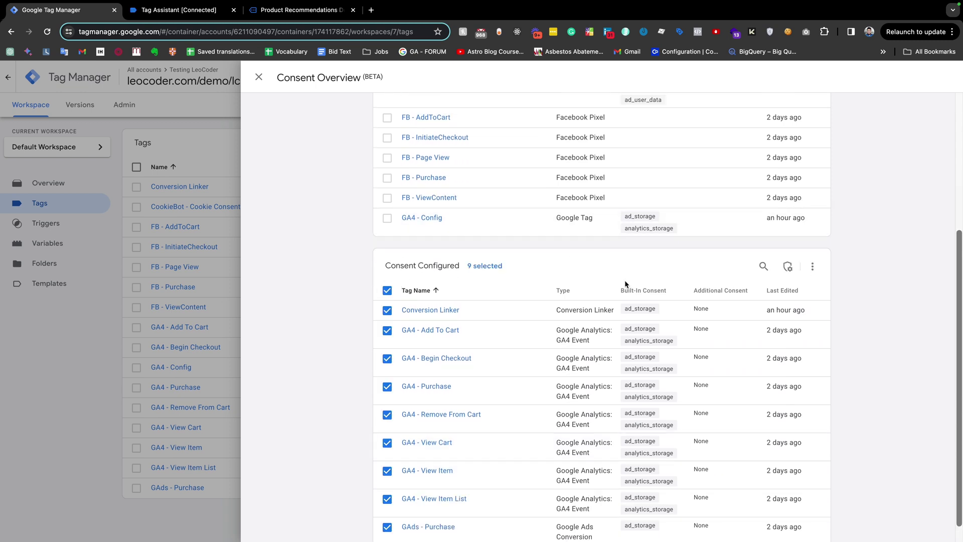
{"action": "left_click", "coordinate": [788, 266]}
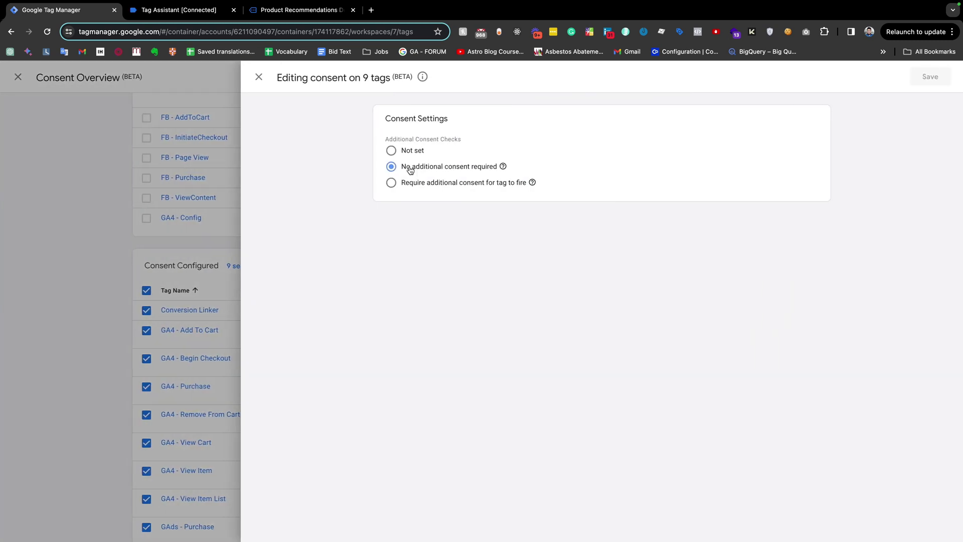
{"action": "mouse_move", "coordinate": [503, 167]}
{"action": "left_click", "coordinate": [107, 253]}
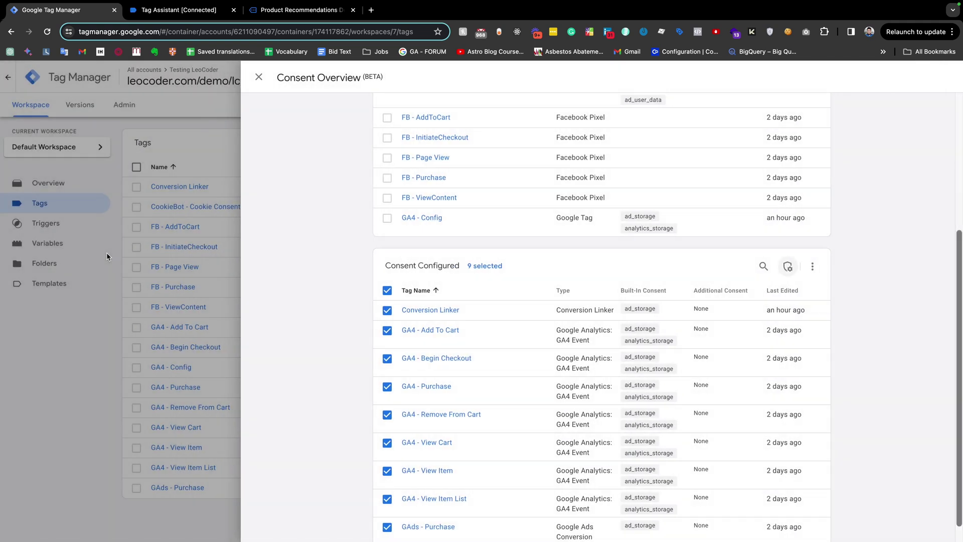
- Compare the tags in the Consent Not Configured and Consent Configured lists, and clear the selection of all configured tags
{"action": "scroll", "coordinate": [278, 228], "scroll_direction": "up", "scroll_amount": 3}
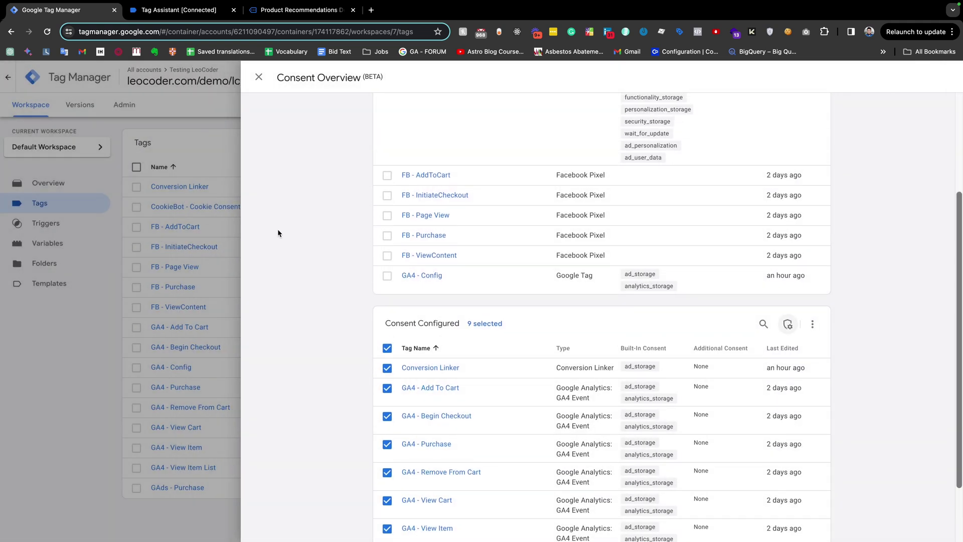
{"action": "scroll", "coordinate": [277, 230], "scroll_direction": "up", "scroll_amount": 2}
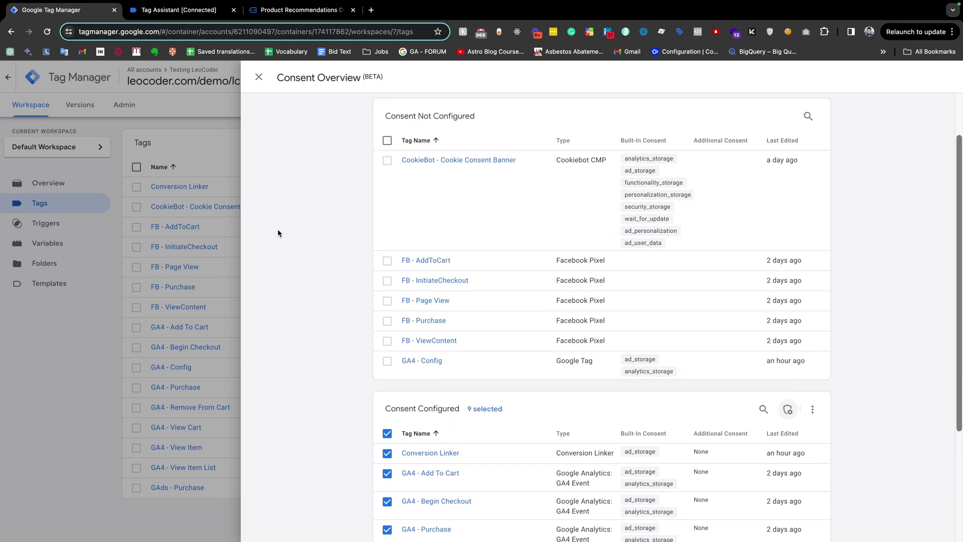
{"action": "scroll", "coordinate": [277, 229], "scroll_direction": "down", "scroll_amount": 4}
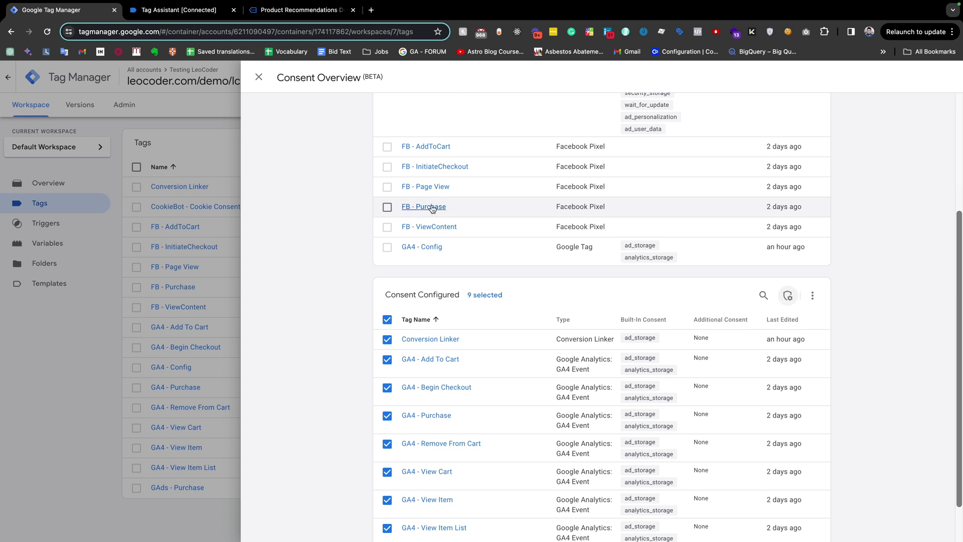
{"action": "scroll", "coordinate": [420, 232], "scroll_direction": "up", "scroll_amount": 2}
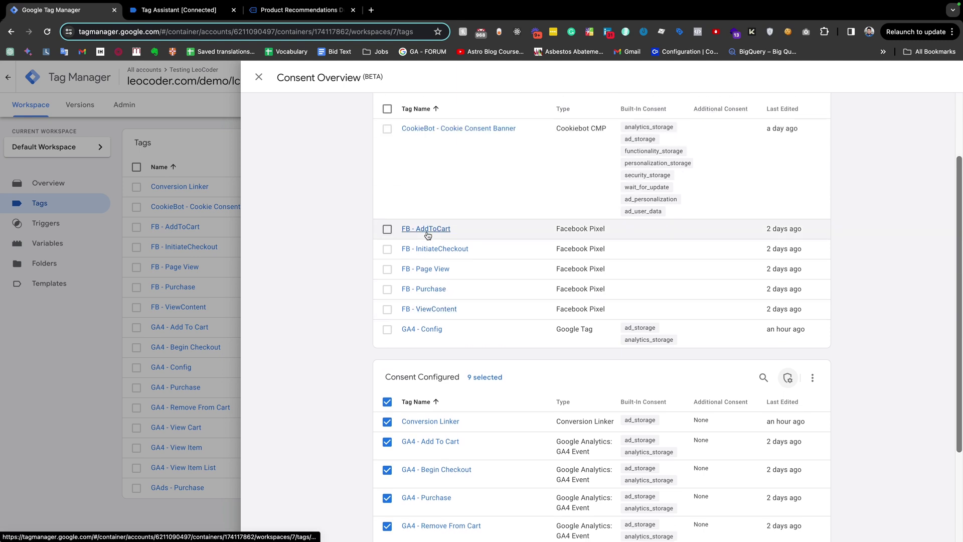
{"action": "scroll", "coordinate": [427, 234], "scroll_direction": "down", "scroll_amount": 3}
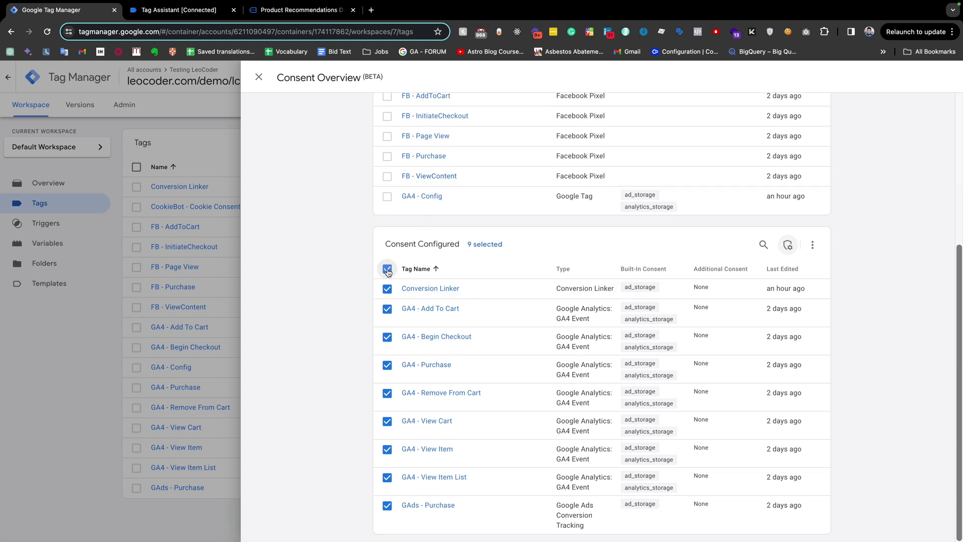
{"action": "left_click", "coordinate": [387, 269]}
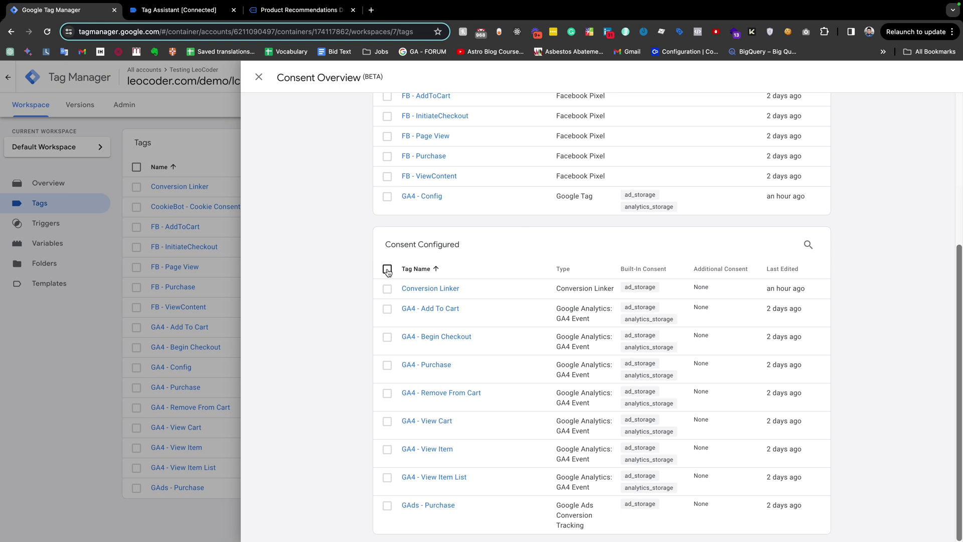
- Select the GA4 event tags under Consent Configured: Add To Cart, Begin Checkout, Purchase, Remove From Cart, View Cart, View Item and View Item List
{"action": "left_click", "coordinate": [387, 309]}
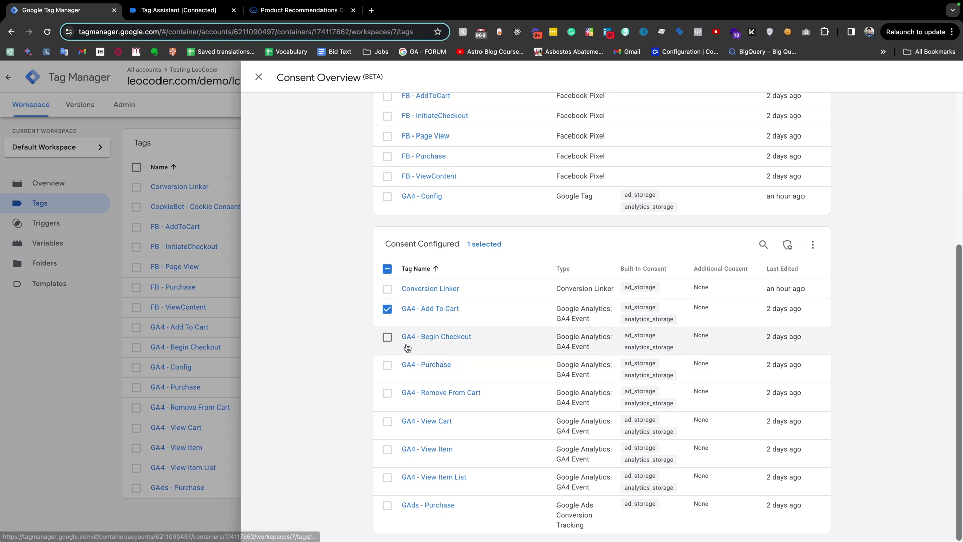
{"action": "left_click", "coordinate": [387, 337]}
{"action": "left_click", "coordinate": [388, 366]}
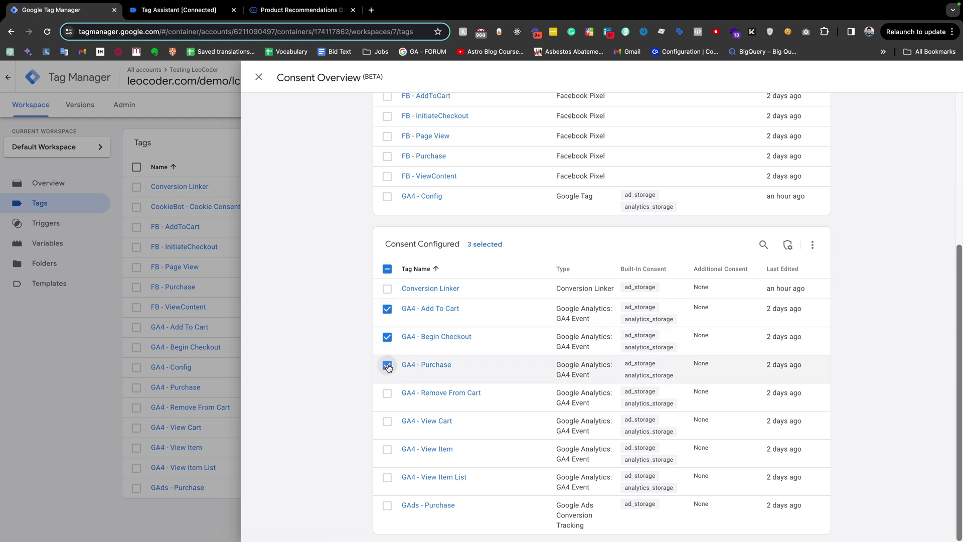
{"action": "left_click", "coordinate": [387, 393]}
{"action": "left_click", "coordinate": [387, 421]}
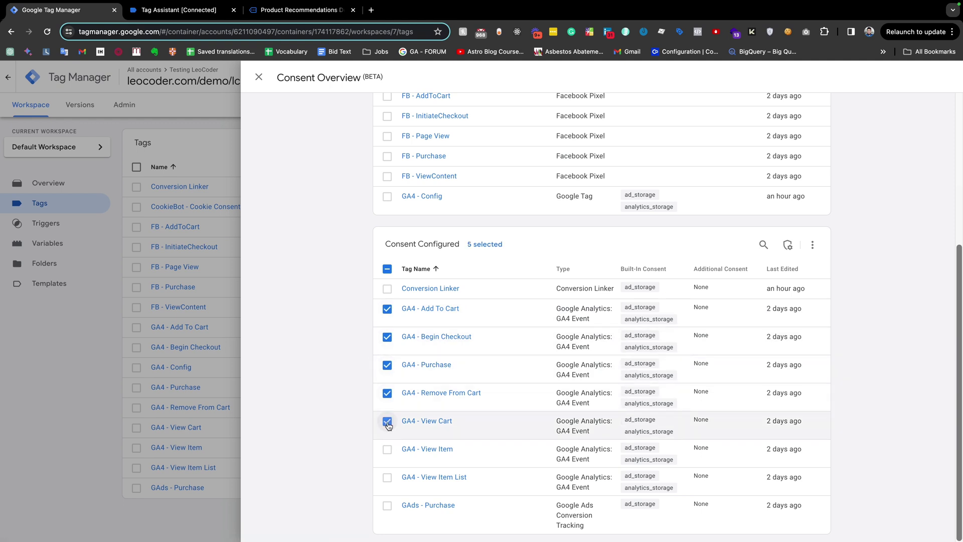
{"action": "left_click", "coordinate": [388, 450]}
{"action": "left_click", "coordinate": [387, 477]}
{"action": "scroll", "coordinate": [440, 334], "scroll_direction": "up", "scroll_amount": 1}
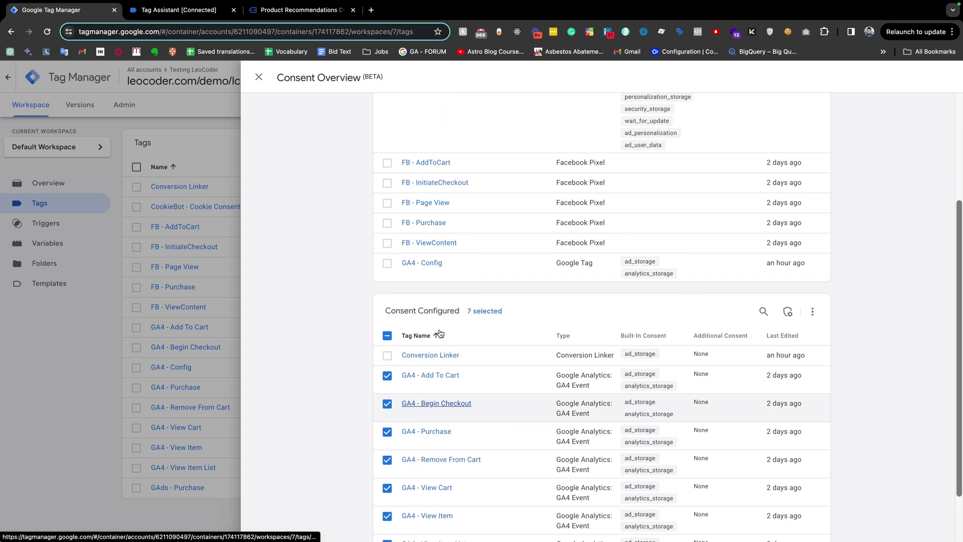
{"action": "scroll", "coordinate": [440, 333], "scroll_direction": "down", "scroll_amount": 1}
- Require additional consent of analytics_storage for the selected GA4 event tags to fire, and save the change to them
{"action": "left_click", "coordinate": [787, 260]}
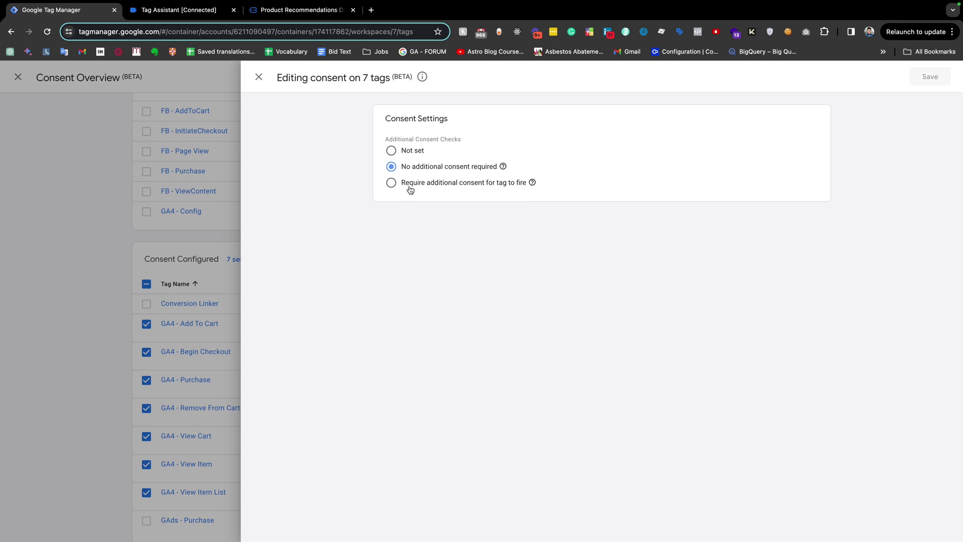
{"action": "left_click", "coordinate": [469, 189]}
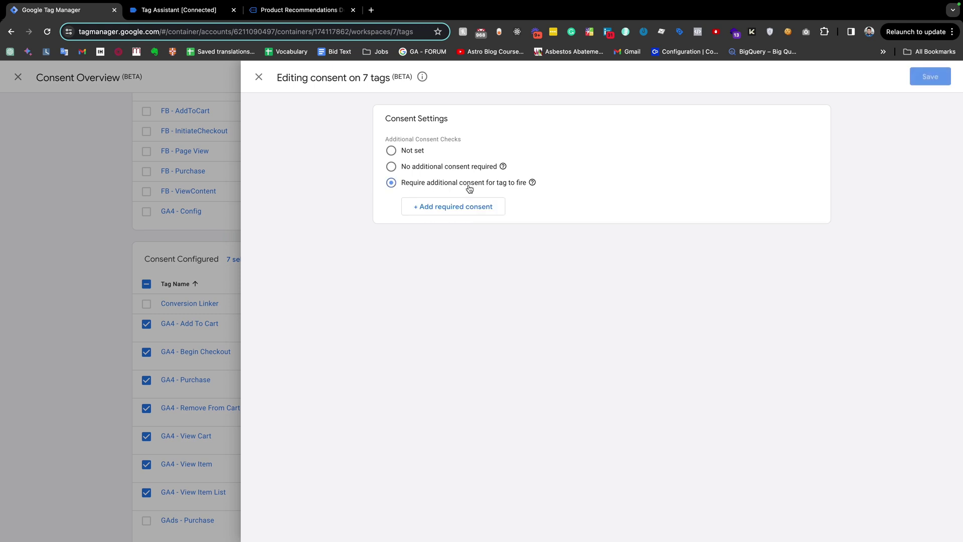
{"action": "left_click", "coordinate": [445, 210]}
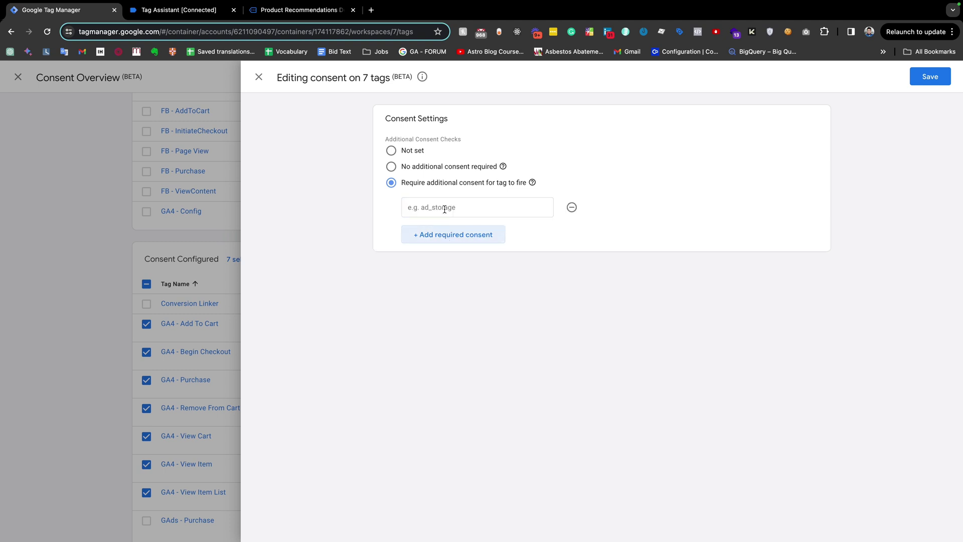
{"action": "left_click", "coordinate": [444, 210]}
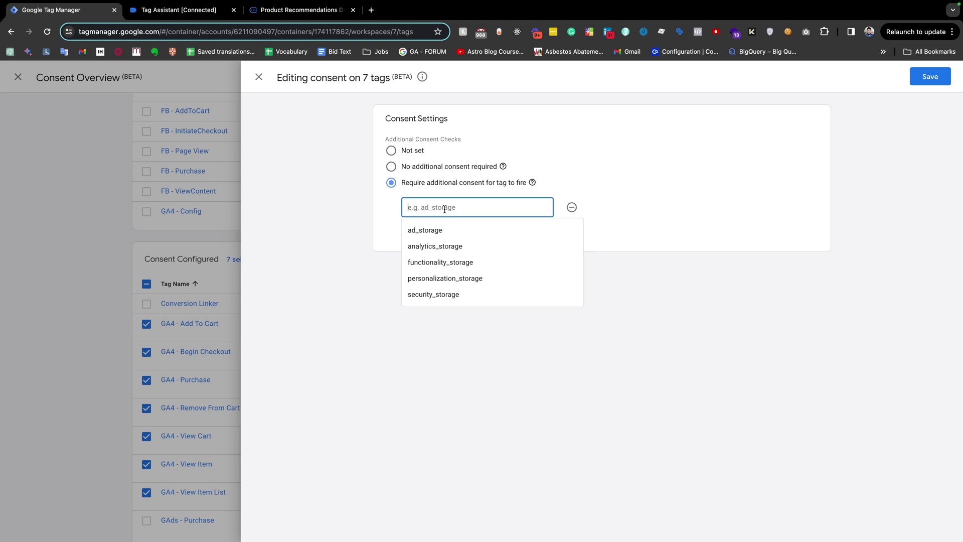
{"action": "left_click", "coordinate": [426, 246]}
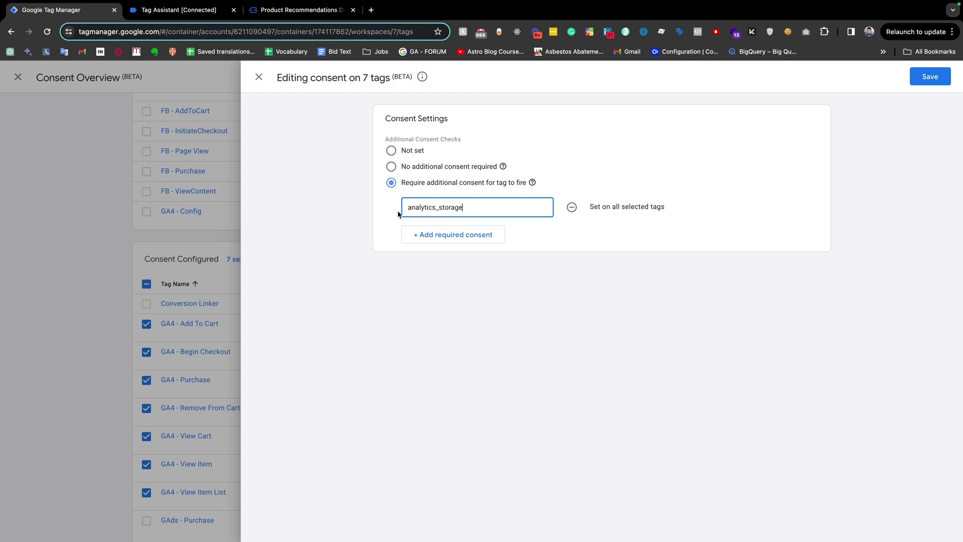
{"action": "key", "text": "super+a"}
{"action": "left_click", "coordinate": [929, 80]}
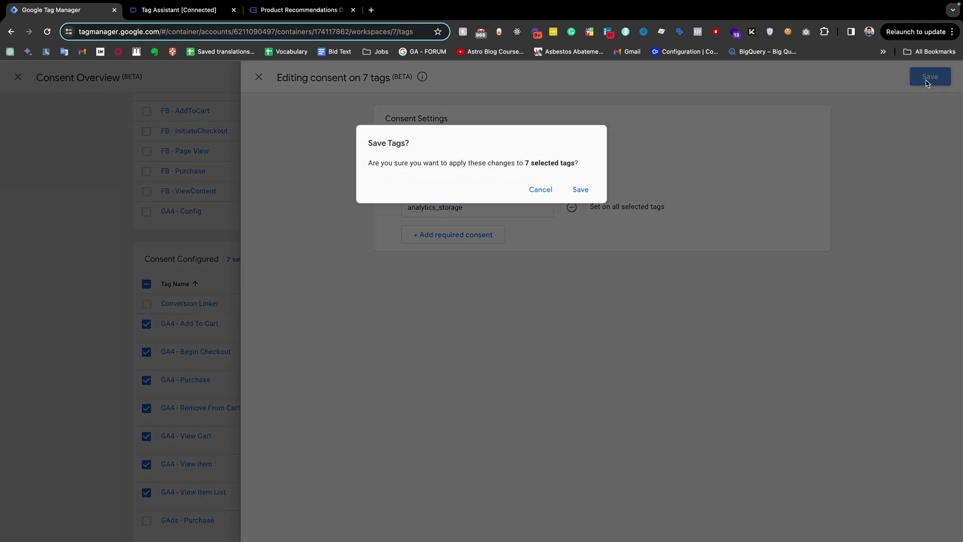
{"action": "left_click", "coordinate": [582, 193]}
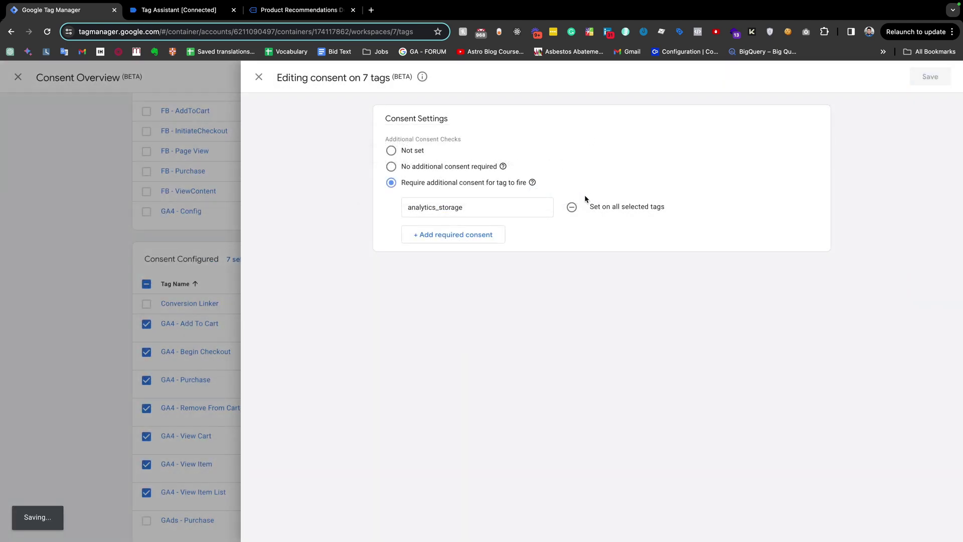
- Replace the selection with GAds - Purchase, Conversion Linker and every Consent Not Configured tag except CookieBot - Cookie Consent Banner
{"action": "scroll", "coordinate": [499, 310], "scroll_direction": "down", "scroll_amount": 1}
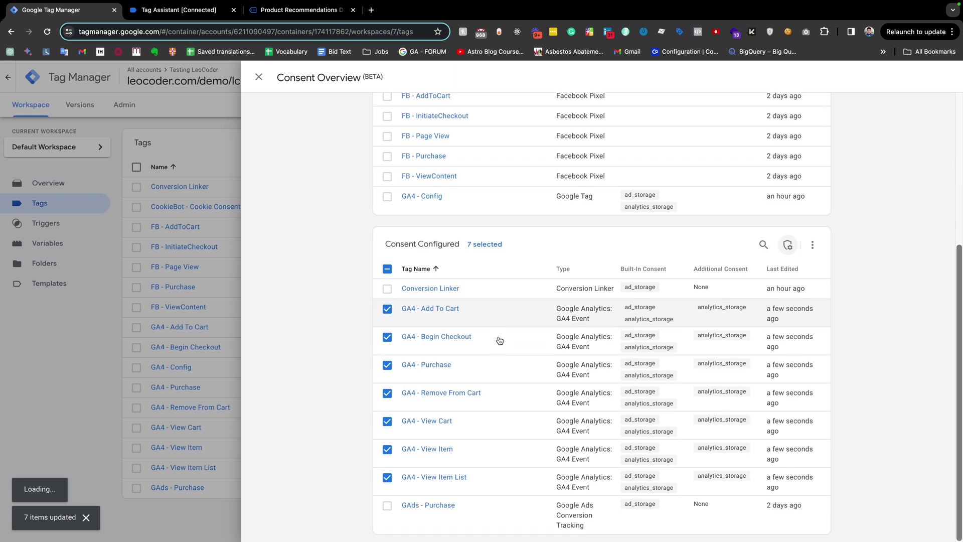
{"action": "left_click", "coordinate": [387, 269]}
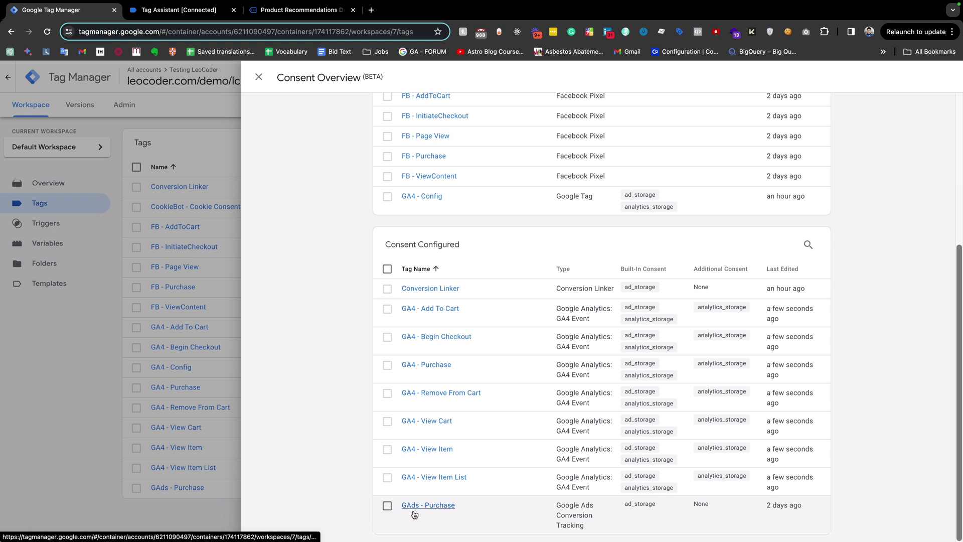
{"action": "left_click", "coordinate": [387, 506]}
{"action": "scroll", "coordinate": [388, 515], "scroll_direction": "up", "scroll_amount": 3}
{"action": "scroll", "coordinate": [389, 515], "scroll_direction": "up", "scroll_amount": 3}
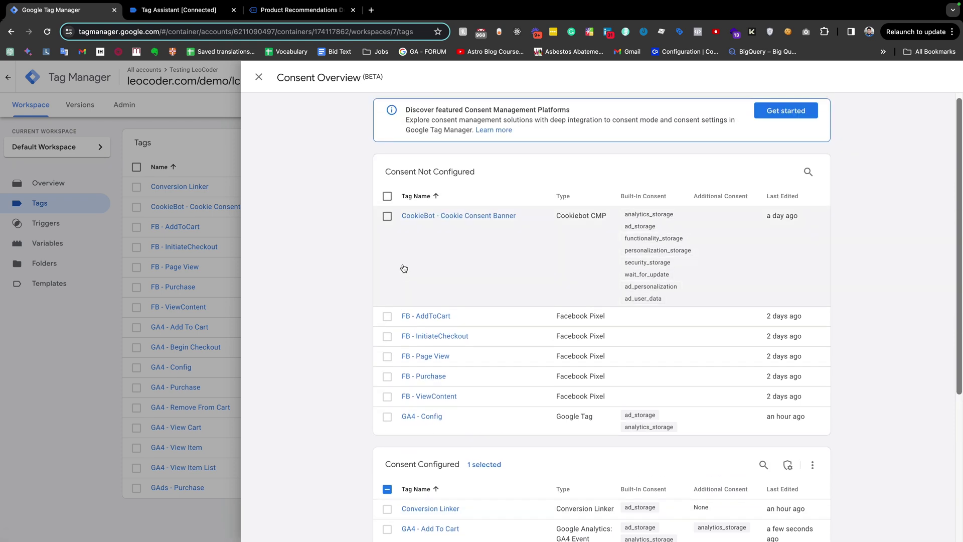
{"action": "left_click", "coordinate": [387, 196]}
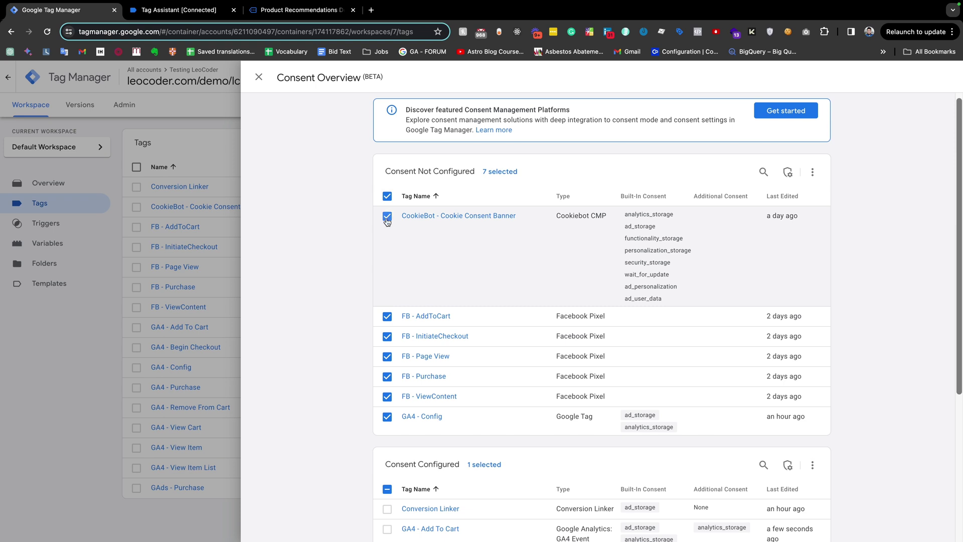
{"action": "left_click", "coordinate": [387, 216]}
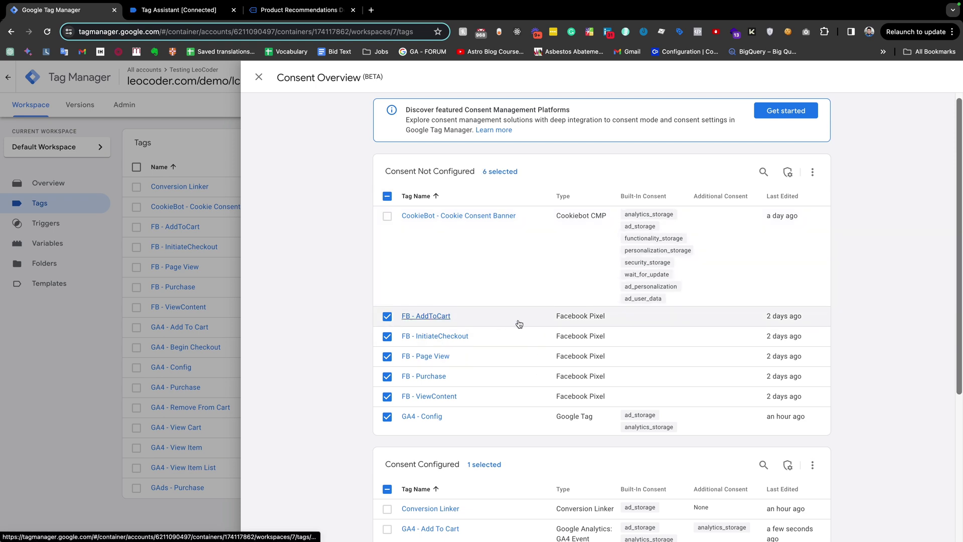
{"action": "scroll", "coordinate": [517, 324], "scroll_direction": "down", "scroll_amount": 3}
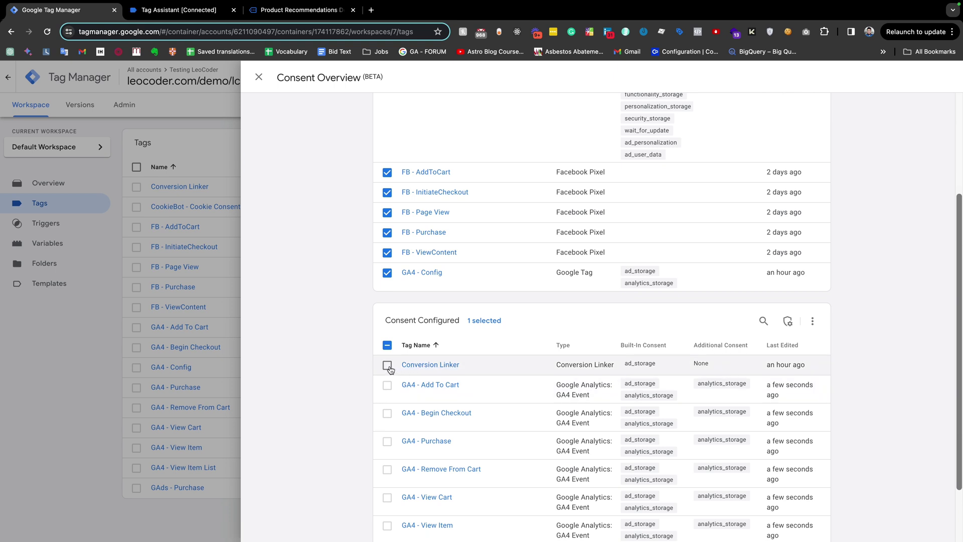
{"action": "left_click", "coordinate": [387, 365]}
- Require additional consent of ad_storage for the selected FB tags and GA4 - Config under Consent Not Configured to fire
{"action": "scroll", "coordinate": [390, 371], "scroll_direction": "up", "scroll_amount": 3}
{"action": "scroll", "coordinate": [390, 373], "scroll_direction": "down", "scroll_amount": 5}
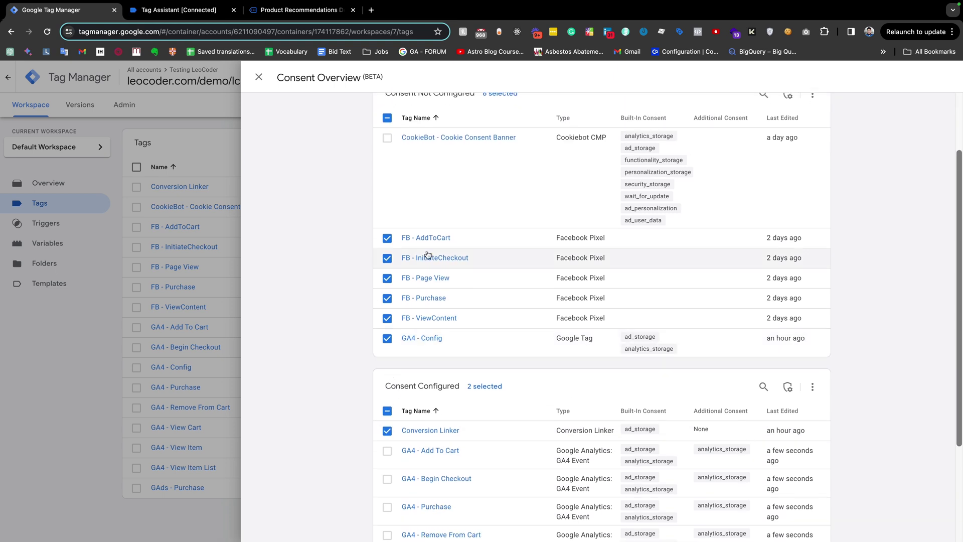
{"action": "scroll", "coordinate": [437, 224], "scroll_direction": "up", "scroll_amount": 5}
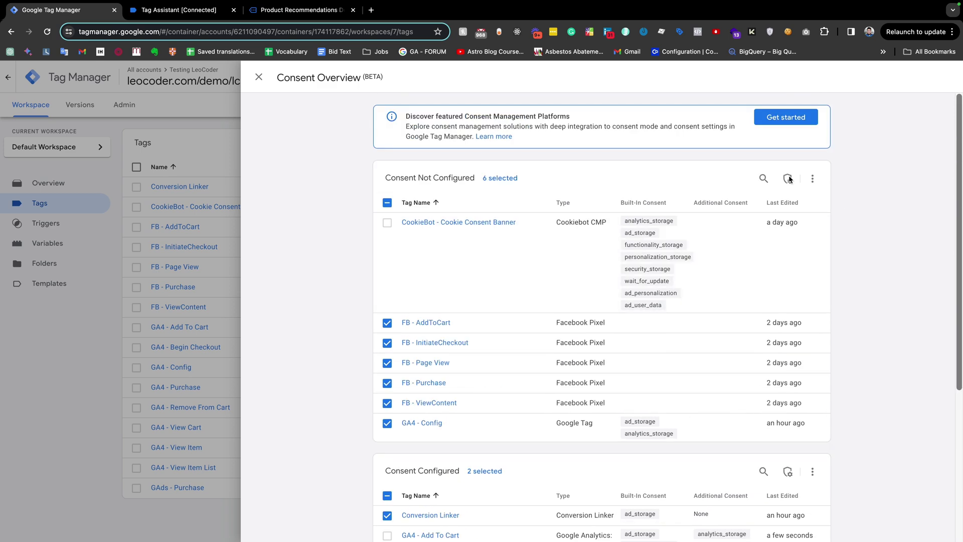
{"action": "left_click", "coordinate": [788, 179]}
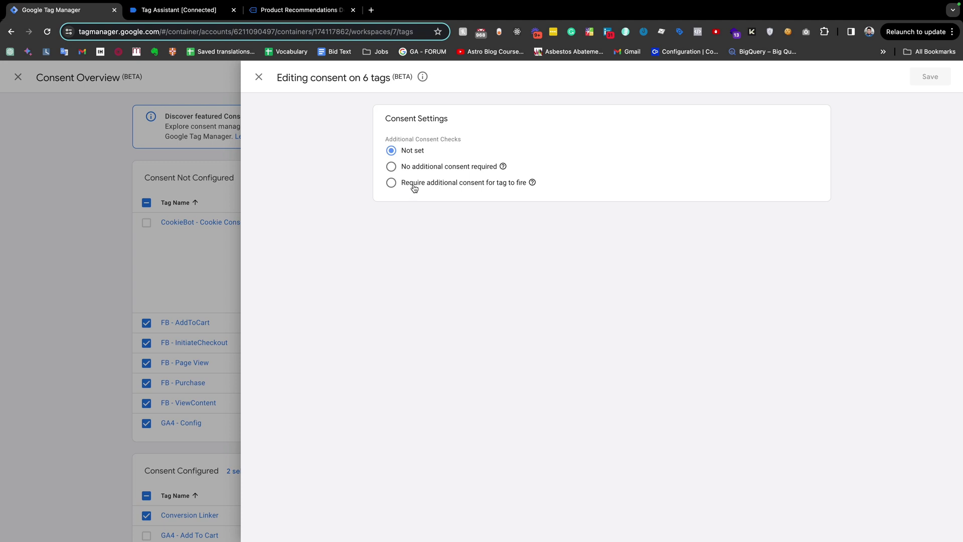
{"action": "left_click", "coordinate": [470, 185]}
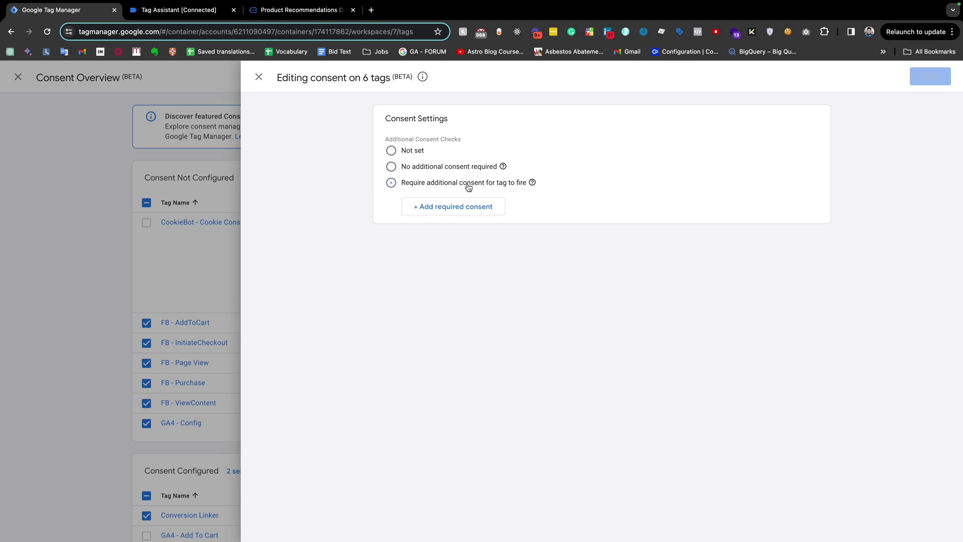
{"action": "left_click", "coordinate": [460, 207]}
{"action": "left_click", "coordinate": [460, 208]}
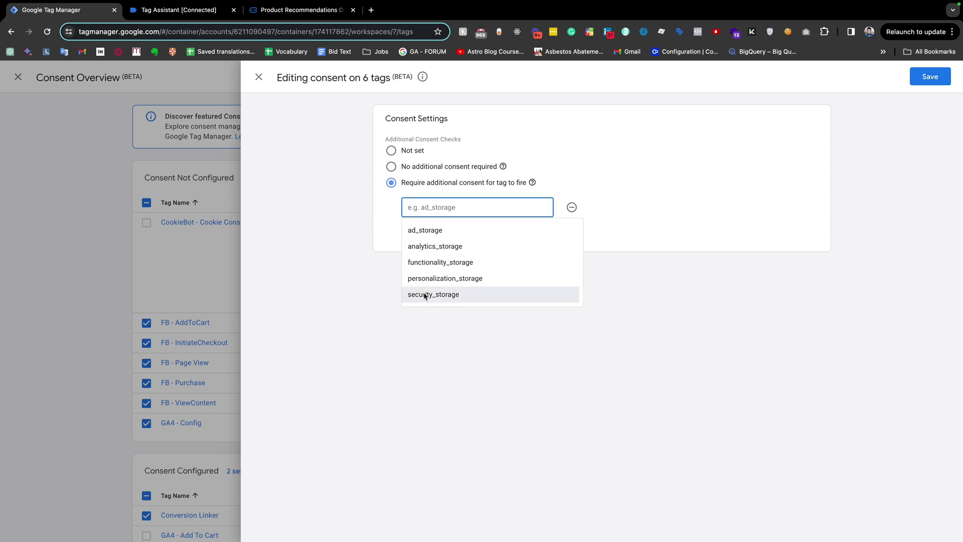
{"action": "left_click", "coordinate": [415, 233]}
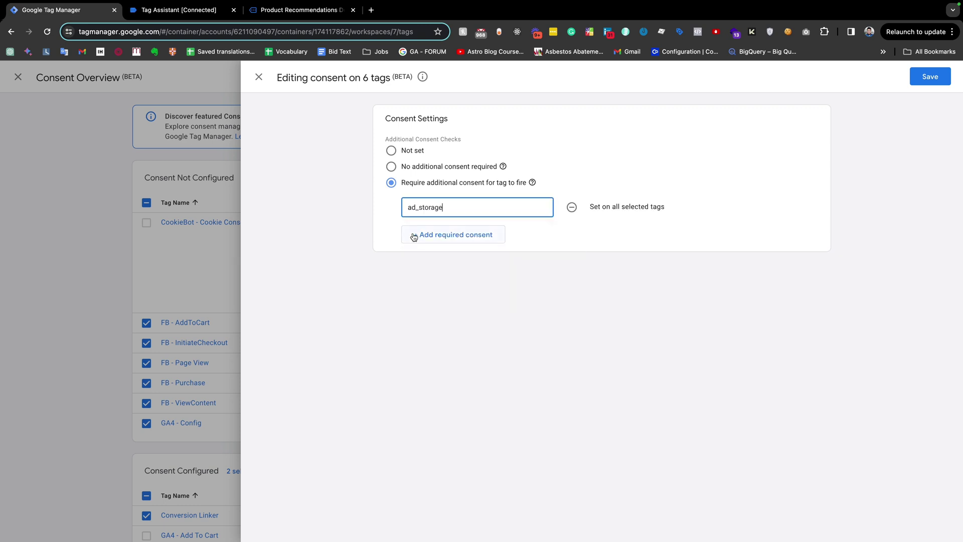
{"action": "left_click", "coordinate": [467, 210]}
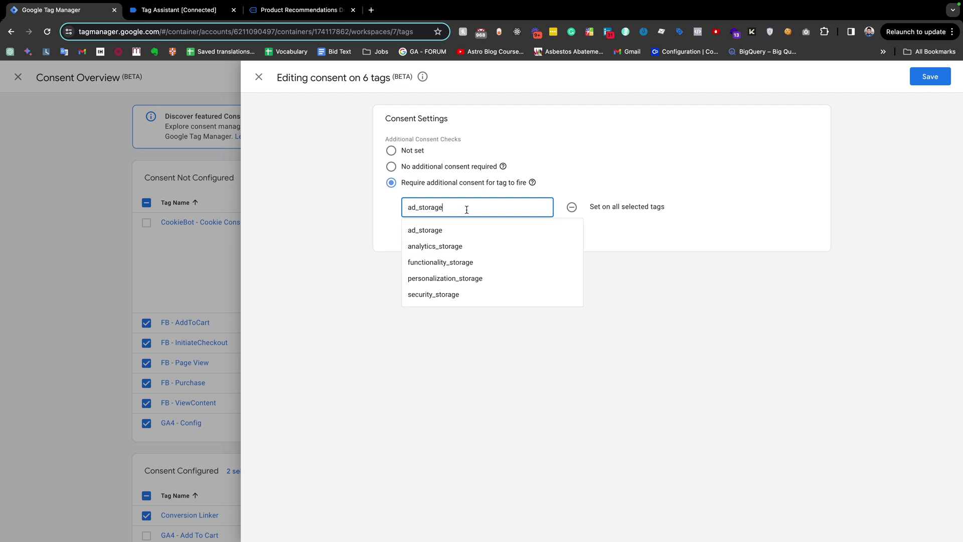
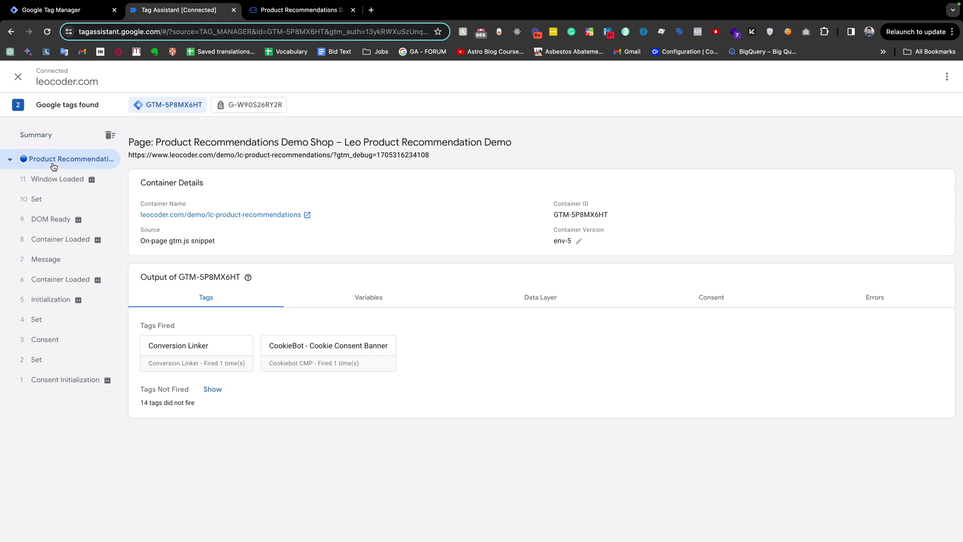
- Check the on-page default consent state of ad_storage and analytics_storage in the Consent event
{"action": "left_click", "coordinate": [48, 341]}
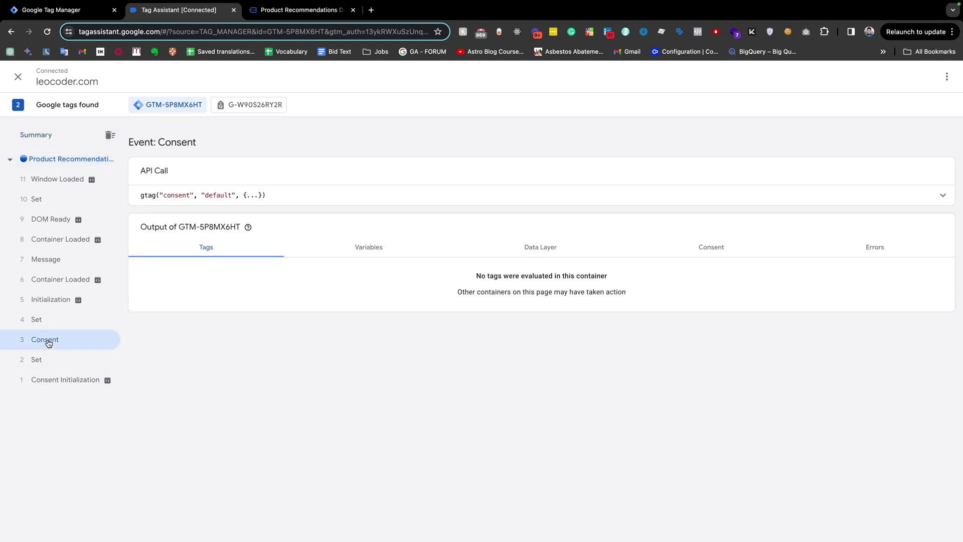
{"action": "left_click", "coordinate": [715, 253]}
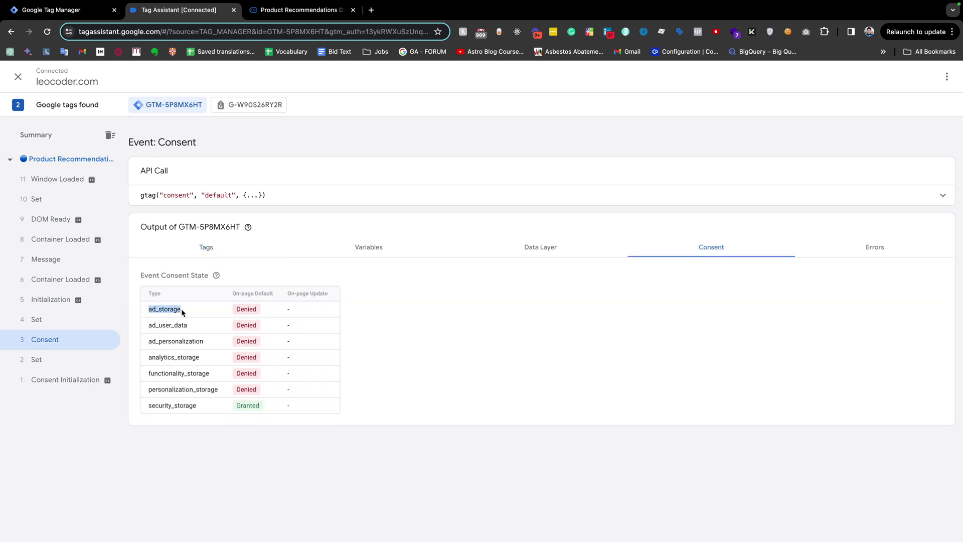
{"action": "double_click", "coordinate": [202, 360]}
{"action": "left_click", "coordinate": [267, 354]}
- Examine the tags blocked by consent settings in the Initialization event, including the firing status of GA4 - Config
{"action": "left_click", "coordinate": [41, 305]}
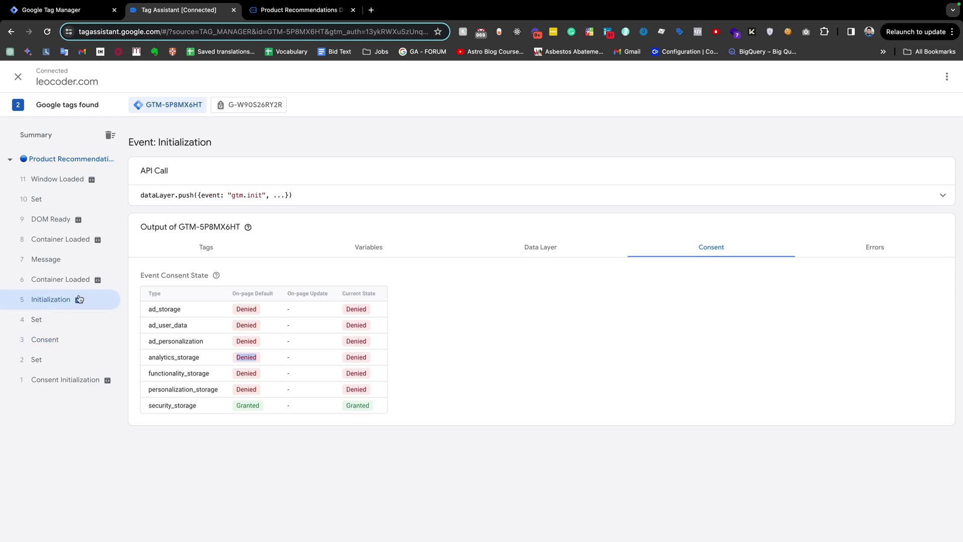
{"action": "left_click", "coordinate": [205, 248]}
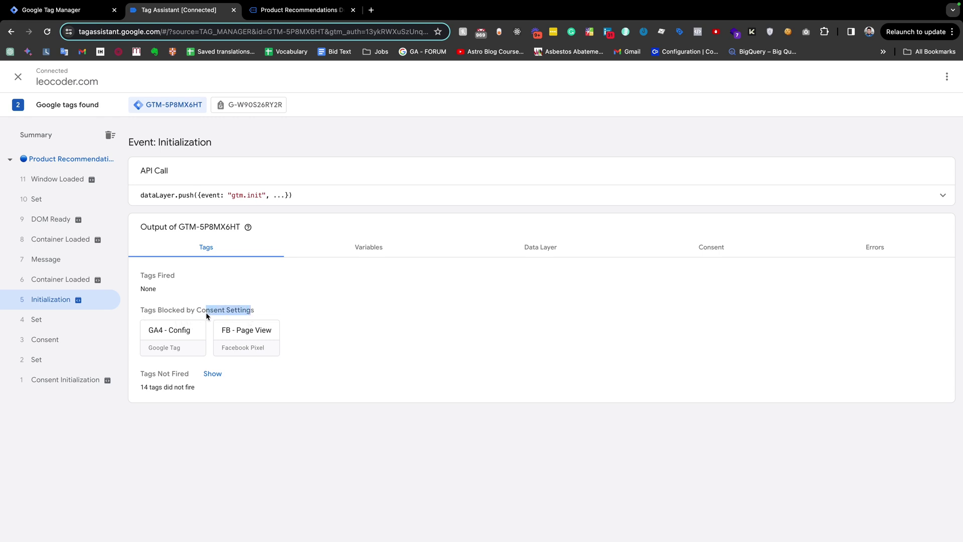
{"action": "left_click", "coordinate": [206, 312]}
{"action": "left_click", "coordinate": [167, 334]}
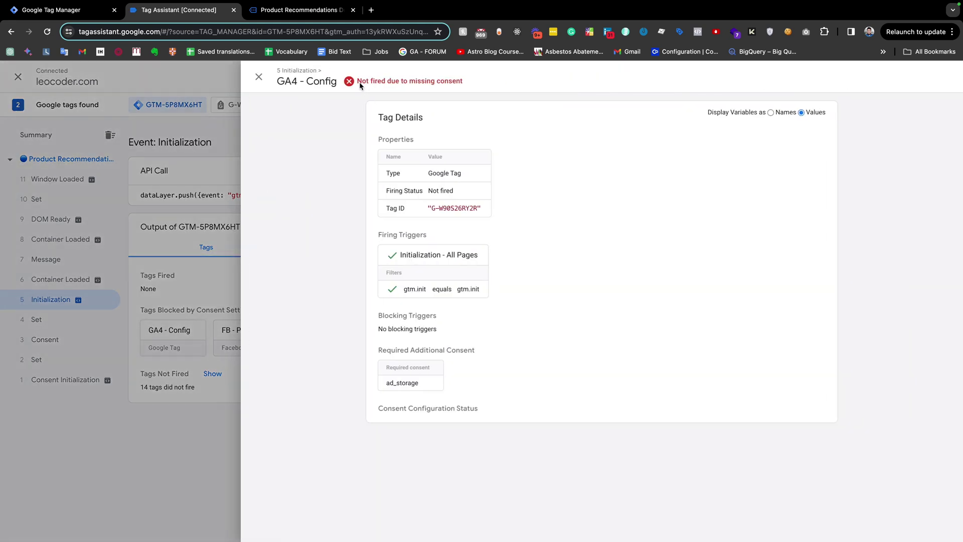
{"action": "left_click_drag", "start_coordinate": [464, 83], "coordinate": [363, 86]}
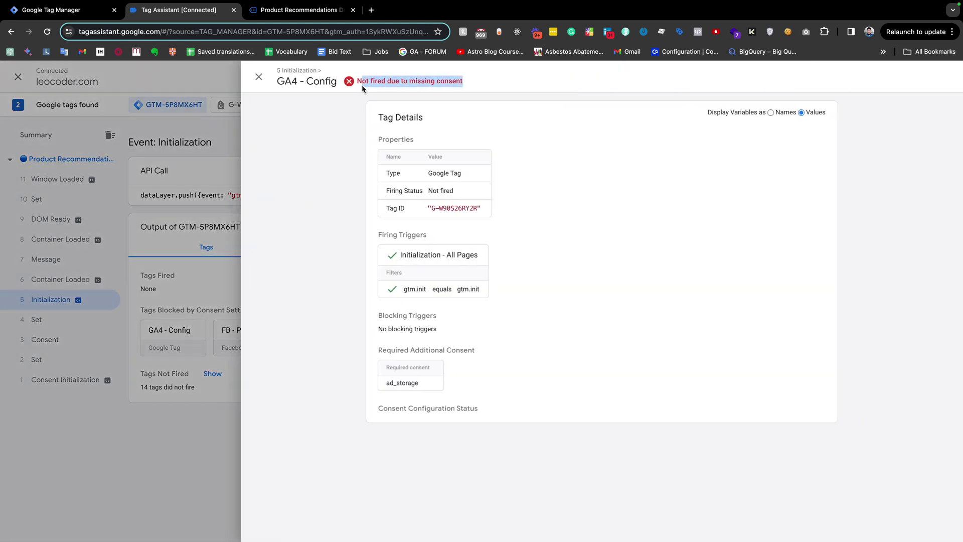
{"action": "left_click", "coordinate": [186, 304]}
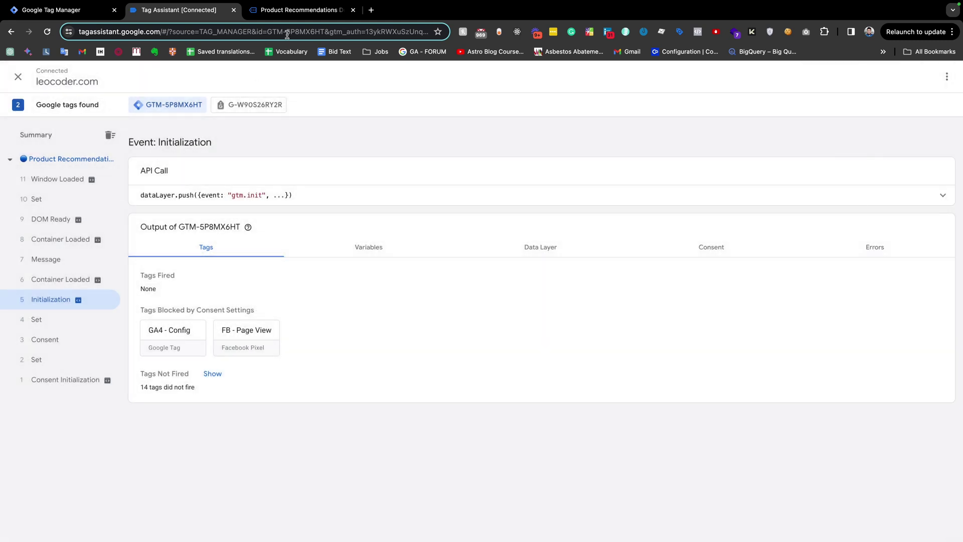
- Look at the demo shop's unanswered cookie banner, and examine the firing status and required consent of FB - Page View in Tag Assistant
{"action": "left_click", "coordinate": [287, 10]}
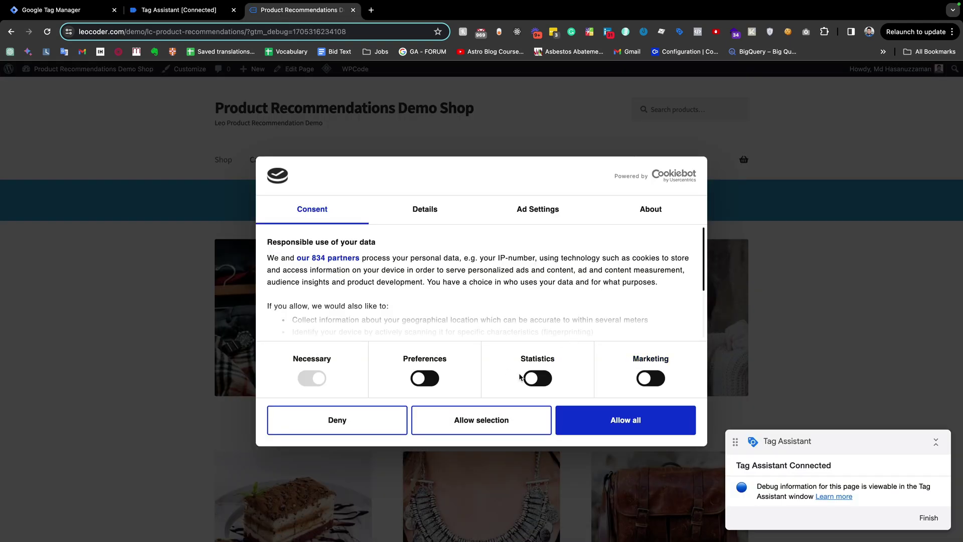
{"action": "left_click", "coordinate": [196, 17]}
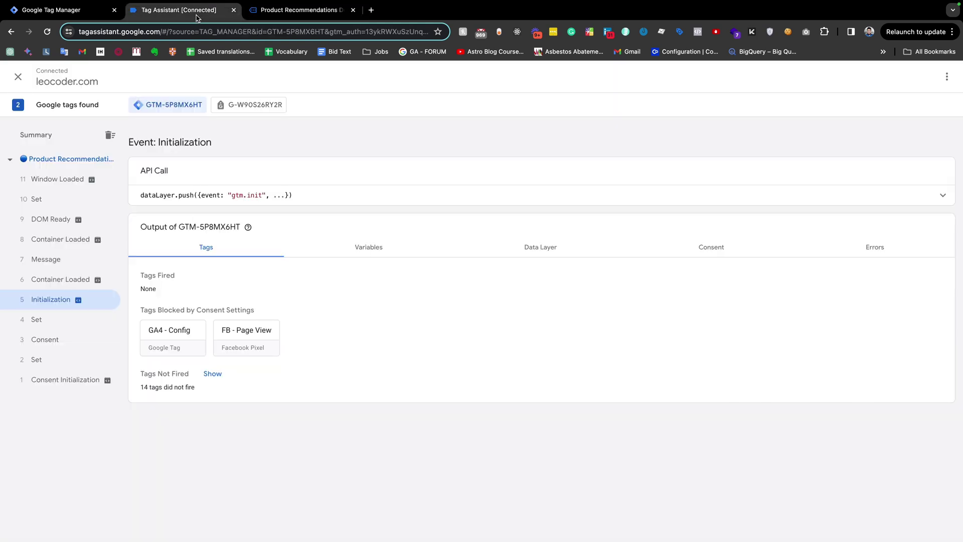
{"action": "left_click", "coordinate": [250, 335]}
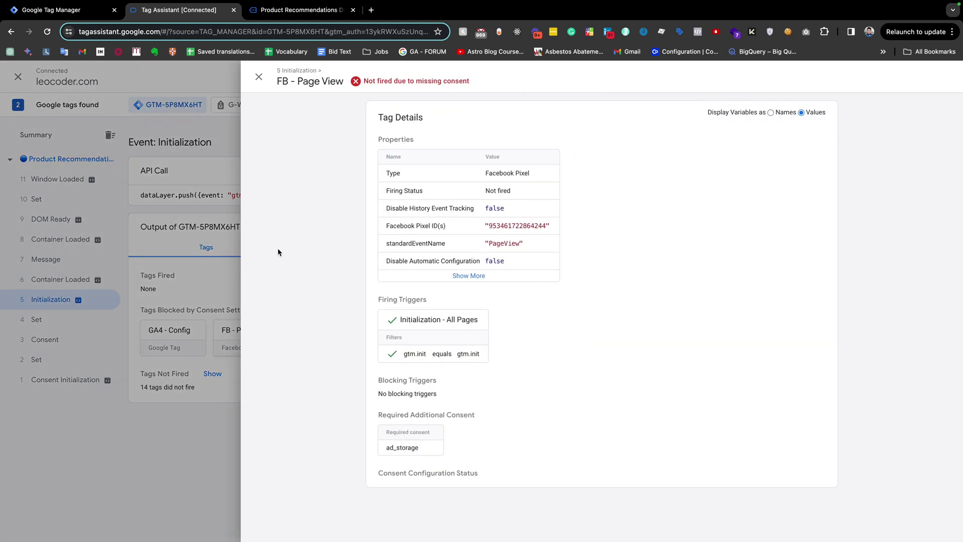
{"action": "triple_click", "coordinate": [363, 83]}
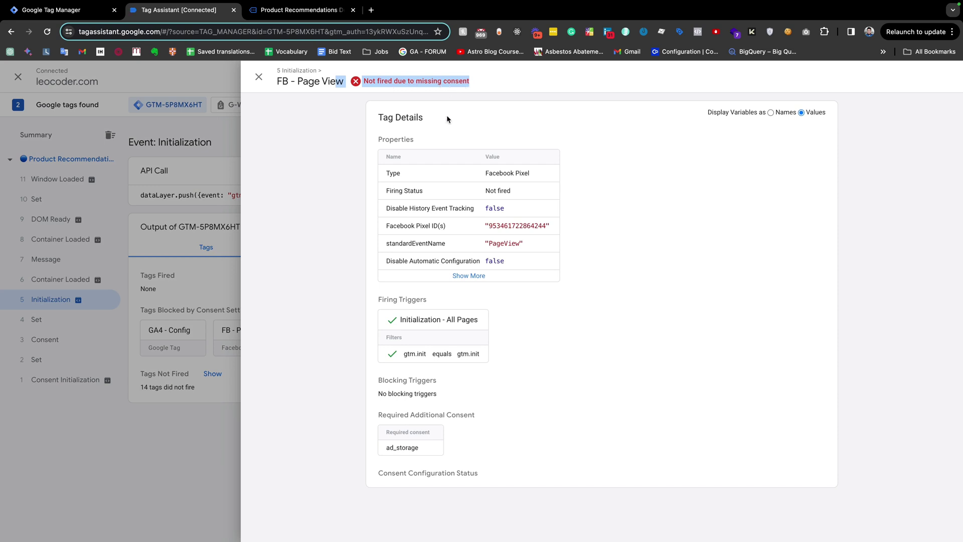
{"action": "left_click_drag", "start_coordinate": [423, 447], "coordinate": [381, 447]}
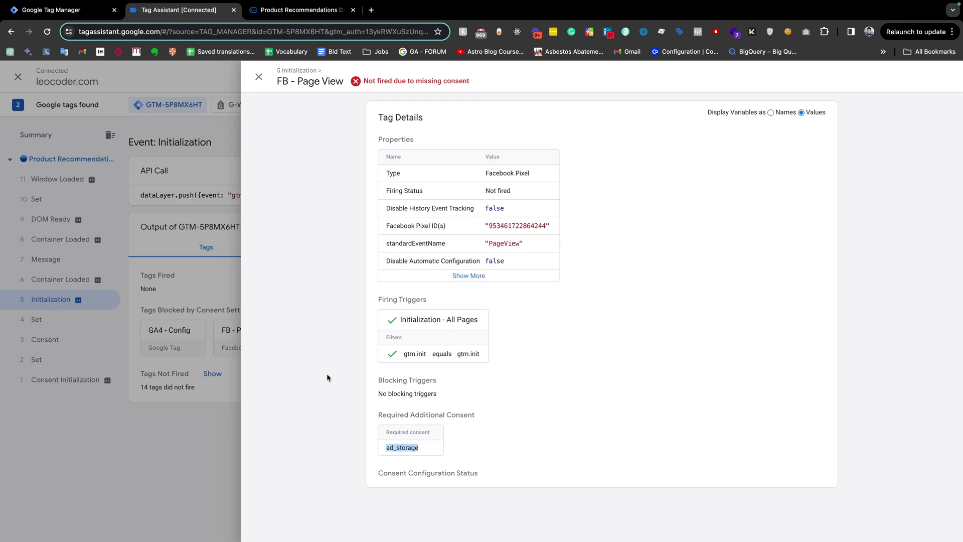
{"action": "left_click", "coordinate": [208, 296]}
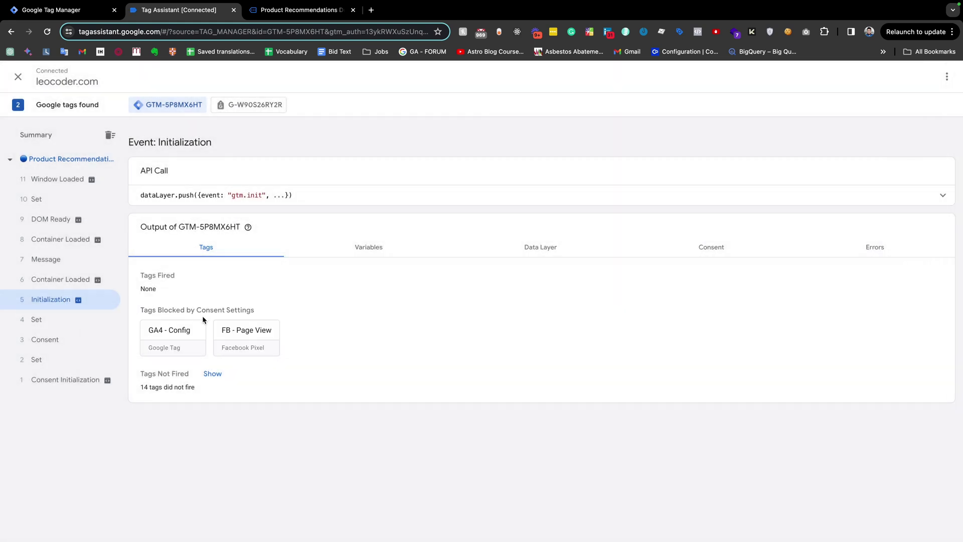
- Allow all cookies in the demo shop's consent banner, and reload and reconnect Tag Assistant to the lc-product-recommendations site
{"action": "left_click", "coordinate": [299, 10]}
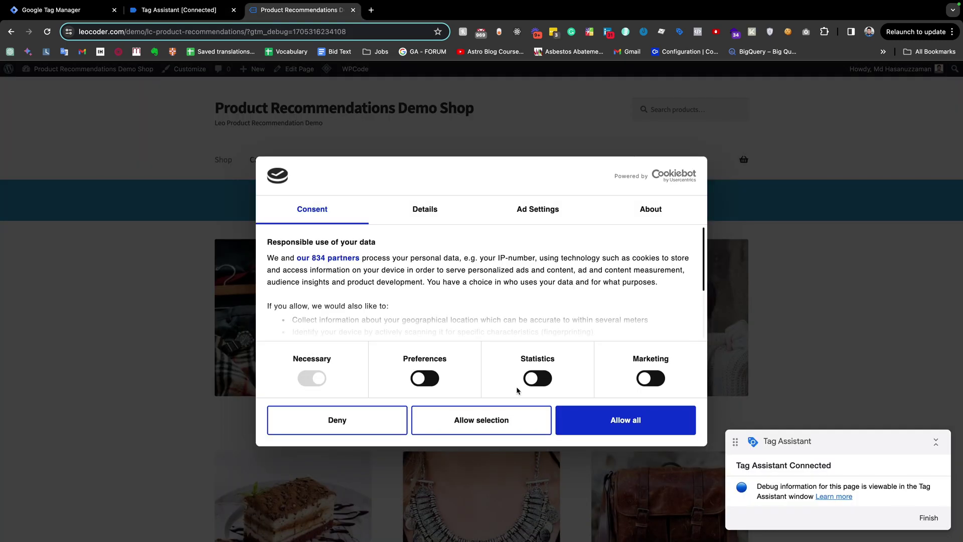
{"action": "left_click", "coordinate": [587, 424]}
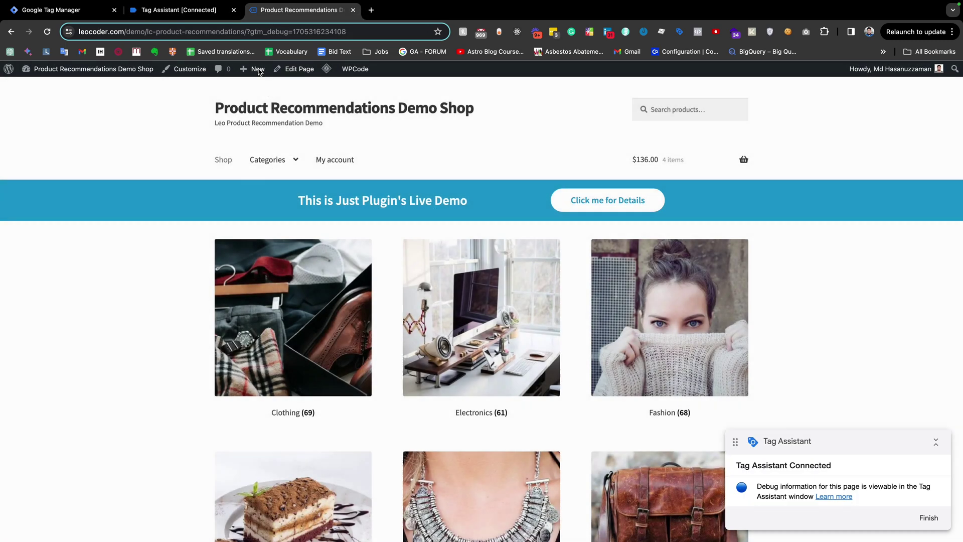
{"action": "left_click", "coordinate": [196, 10]}
{"action": "key", "text": "super+r"}
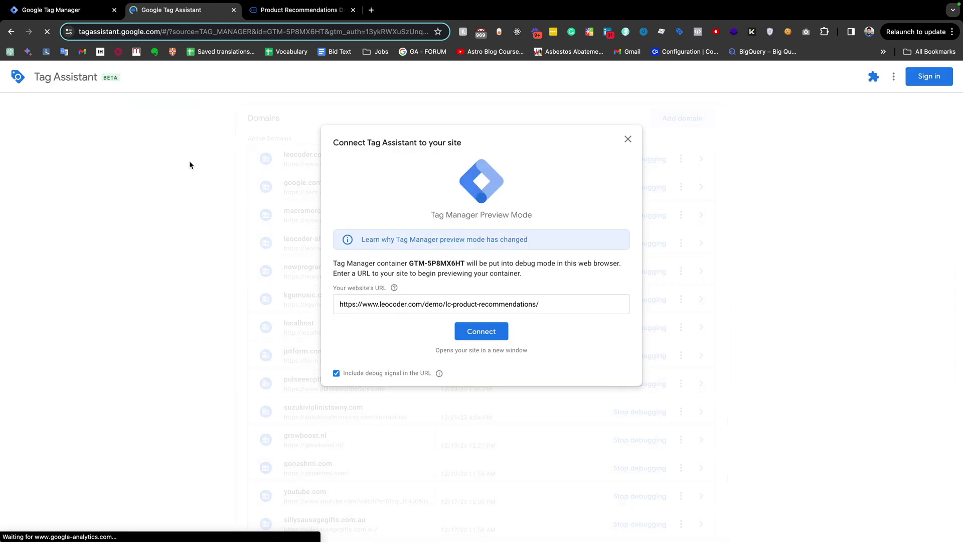
{"action": "left_click", "coordinate": [476, 335]}
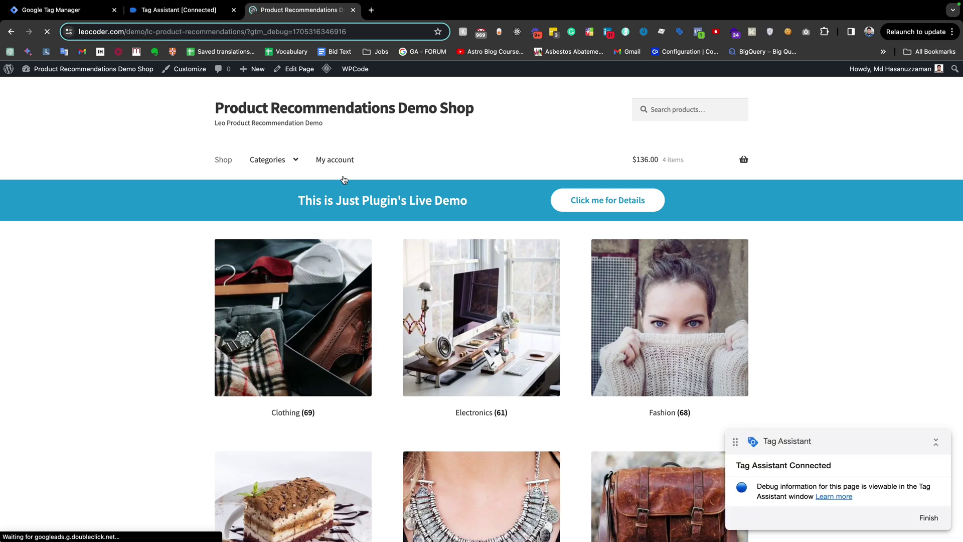
- Continue into the new Tag Assistant session and check which tags fired on the Initialization event
{"action": "left_click", "coordinate": [201, 11]}
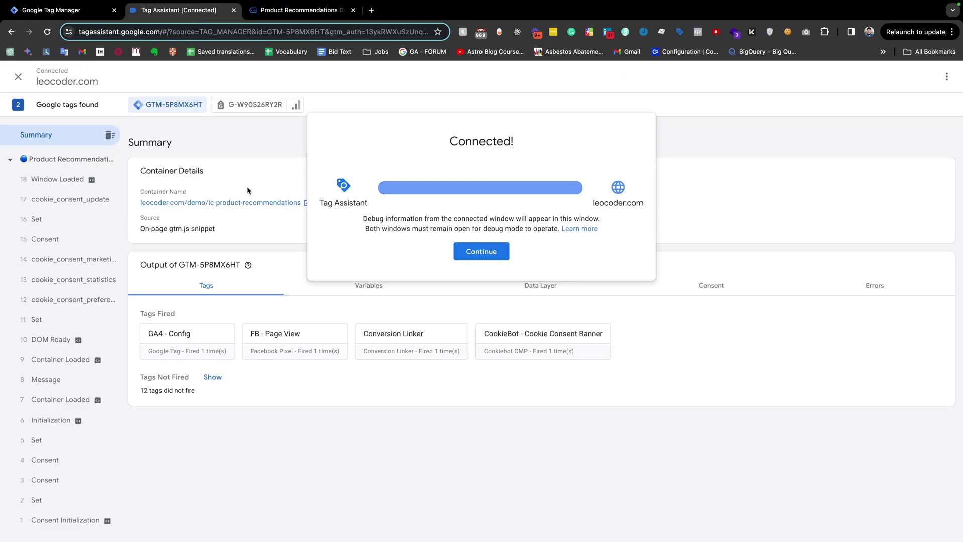
{"action": "left_click", "coordinate": [469, 255]}
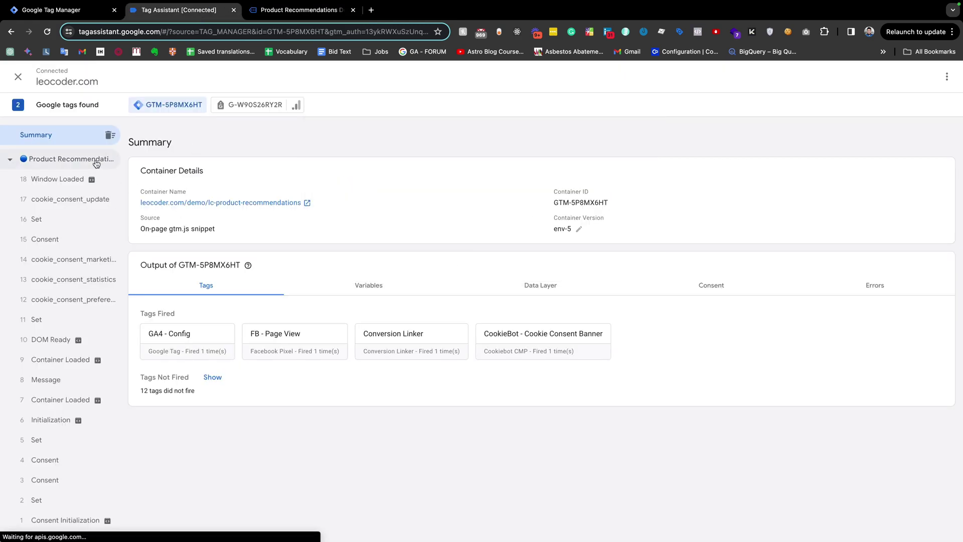
{"action": "left_click", "coordinate": [51, 424]}
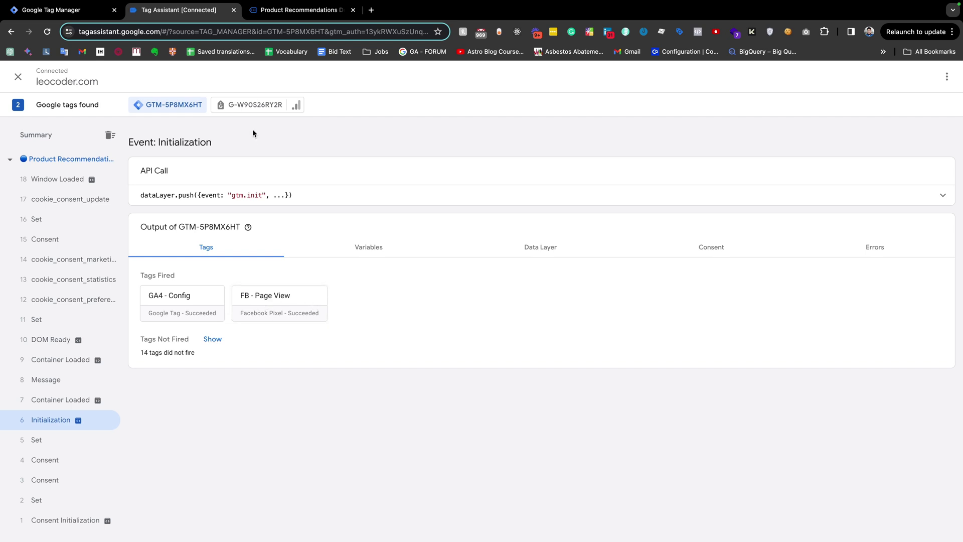
- Open the Boys' Straight Leg Jeans product page in the demo shop through the Clothing and Pant categories
{"action": "left_click", "coordinate": [270, 13]}
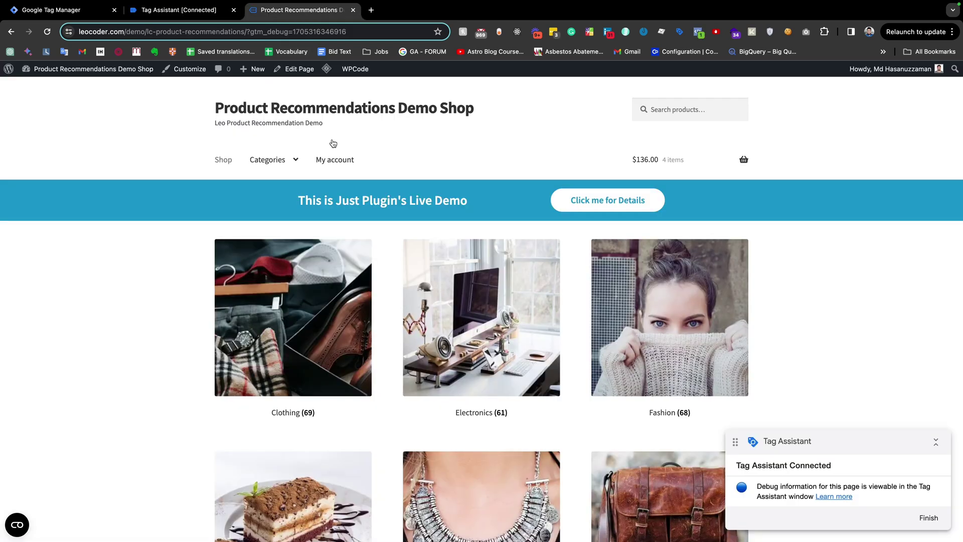
{"action": "left_click", "coordinate": [294, 293]}
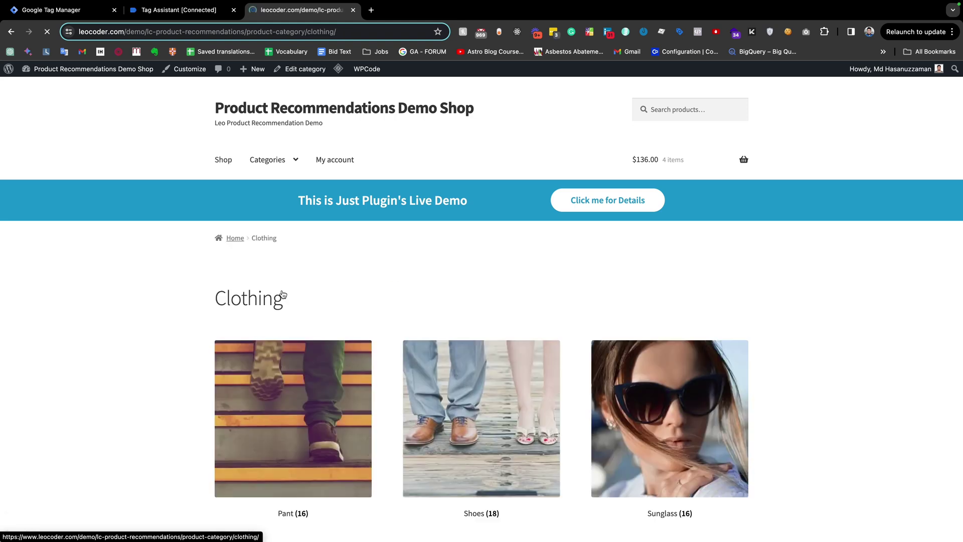
{"action": "scroll", "coordinate": [282, 294], "scroll_direction": "down", "scroll_amount": 4}
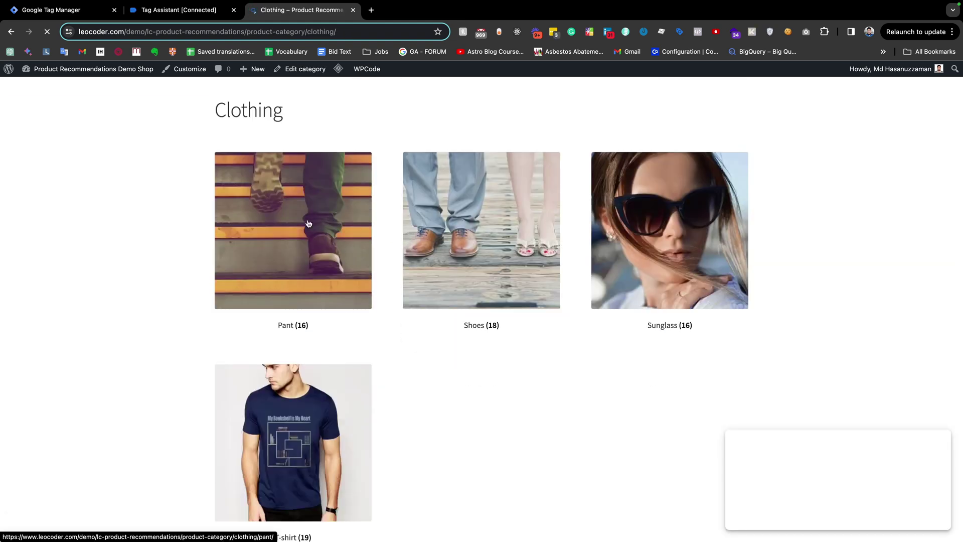
{"action": "left_click", "coordinate": [309, 224]}
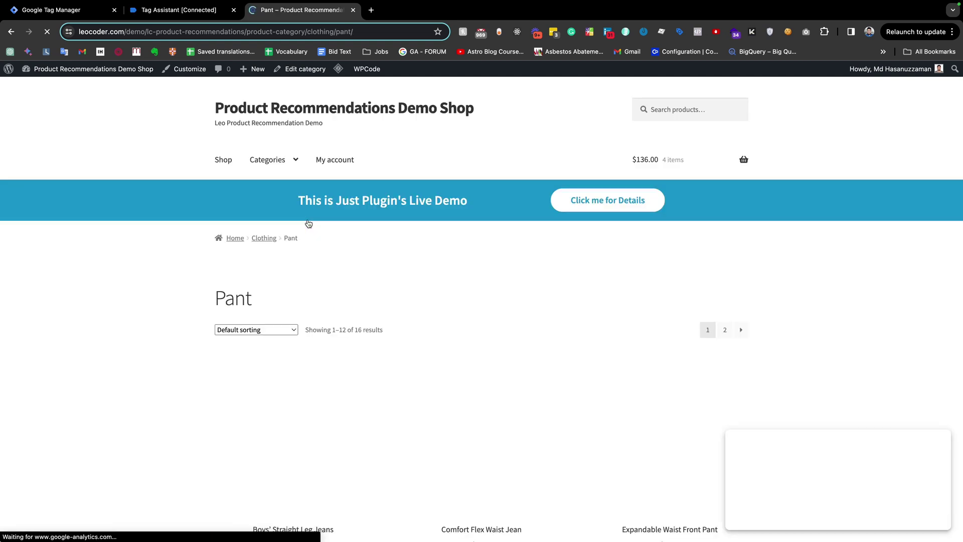
{"action": "scroll", "coordinate": [319, 256], "scroll_direction": "down", "scroll_amount": 2}
{"action": "left_click", "coordinate": [295, 306]}
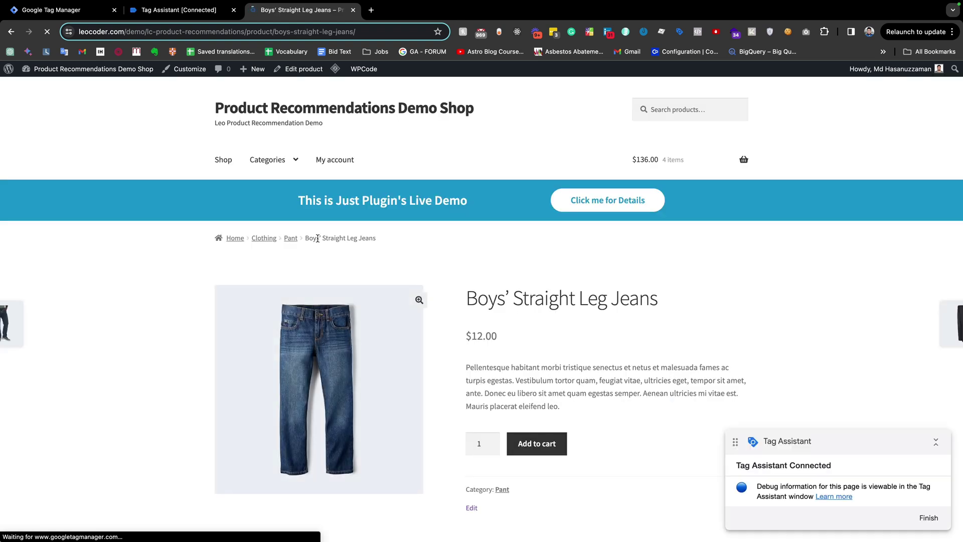
- Review the tags fired on the Boys' Straight Leg Jeans page in Tag Assistant, and return to the product page
{"action": "left_click", "coordinate": [178, 10]}
{"action": "left_click", "coordinate": [76, 158]}
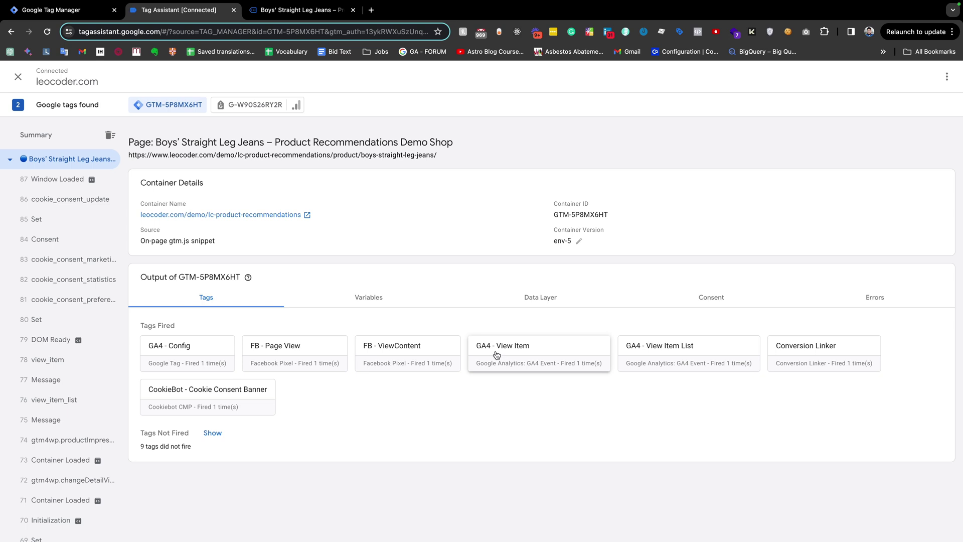
{"action": "left_click", "coordinate": [307, 13]}
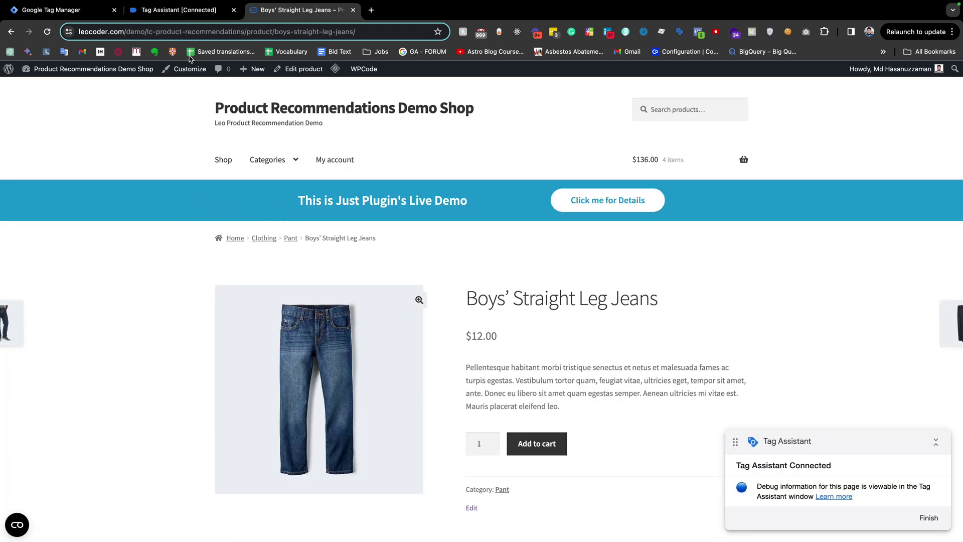
- Check which tags fired on the view_item event of the Boys' Straight Leg Jeans page in Tag Assistant
{"action": "left_click", "coordinate": [172, 12]}
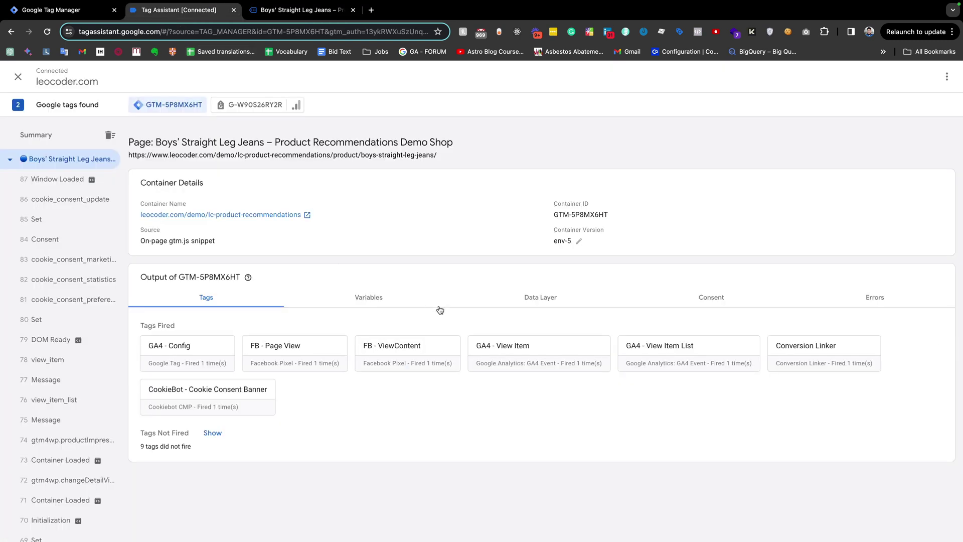
{"action": "scroll", "coordinate": [58, 269], "scroll_direction": "down", "scroll_amount": 1}
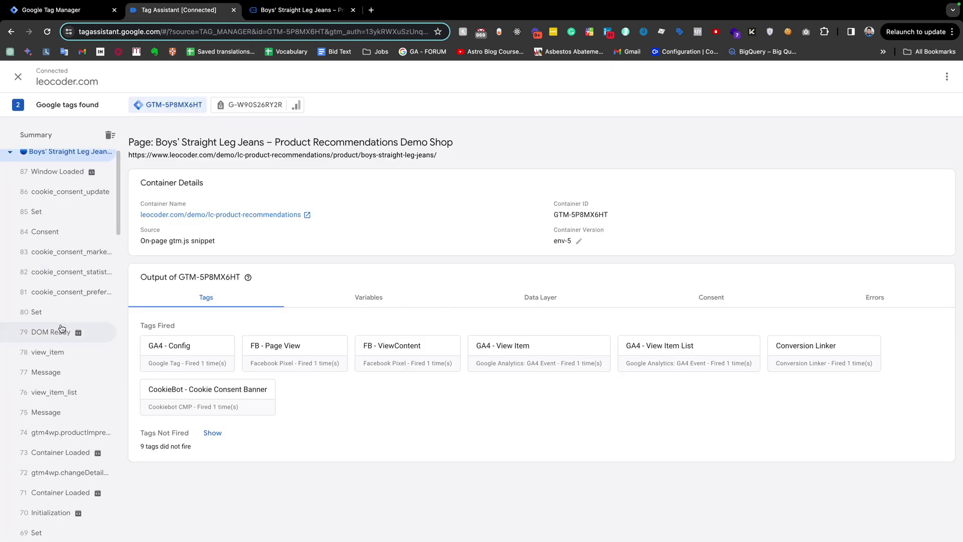
{"action": "left_click", "coordinate": [49, 351]}
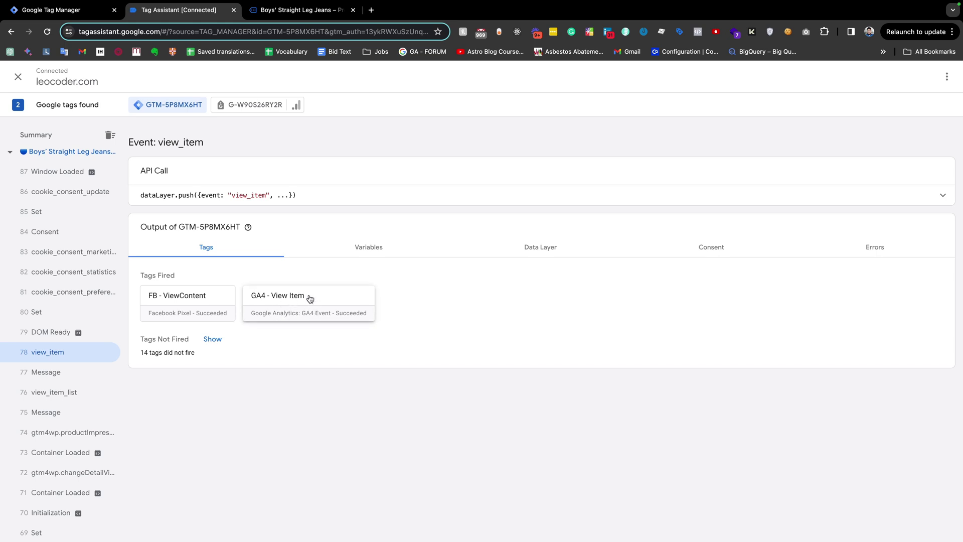
- Delete the CookieConsent cookie on the demo shop's product page and reload the page
{"action": "left_click", "coordinate": [304, 11]}
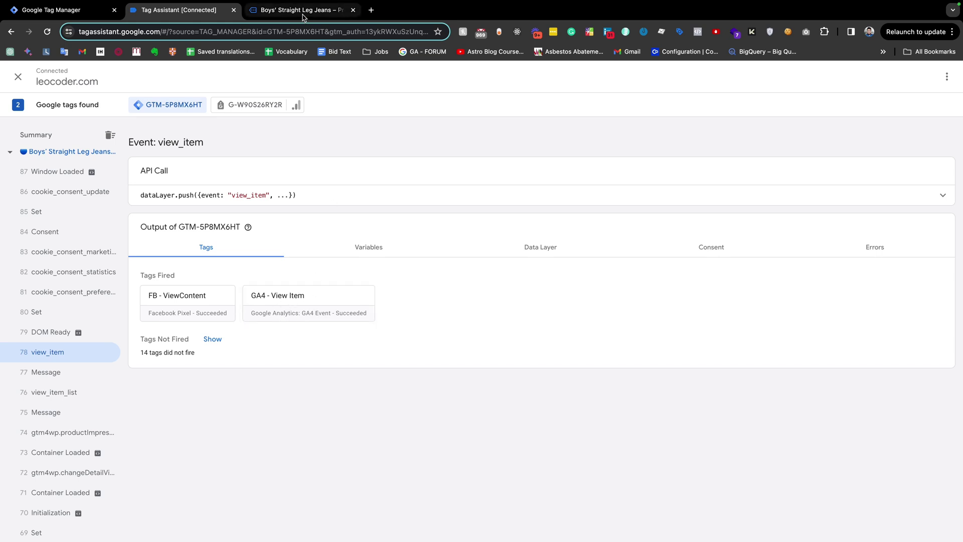
{"action": "left_click", "coordinate": [788, 31]}
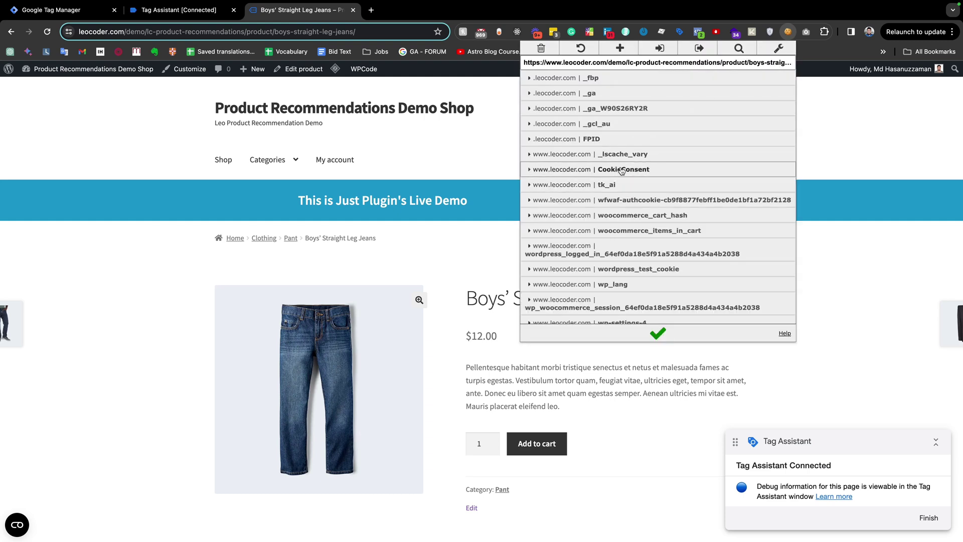
{"action": "left_click", "coordinate": [622, 169]}
{"action": "left_click", "coordinate": [529, 191]}
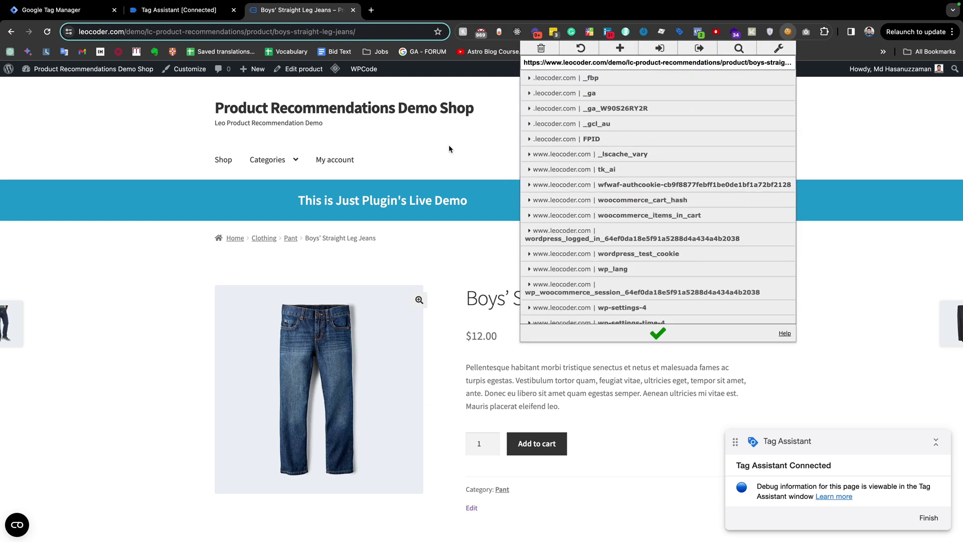
{"action": "left_click", "coordinate": [448, 145]}
{"action": "key", "text": "super+r"}
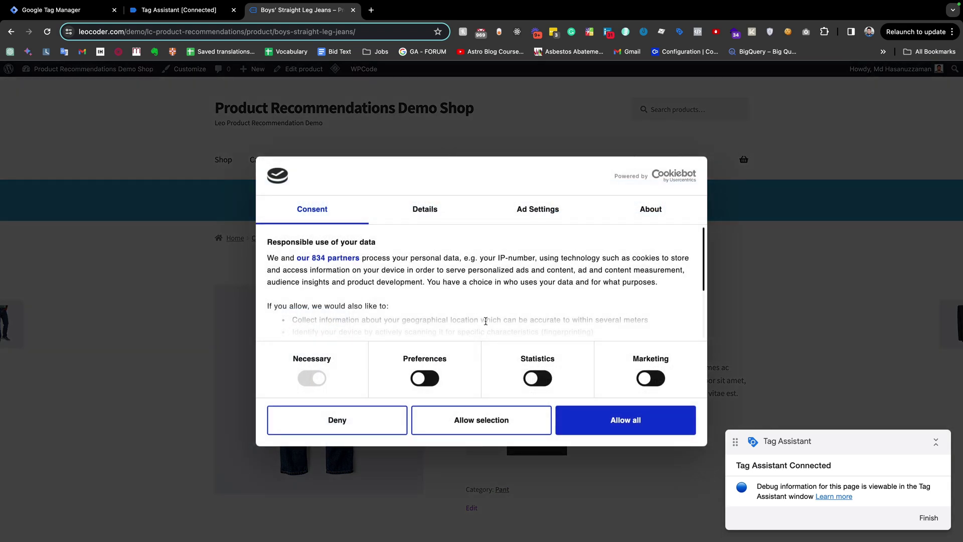
- Allow only Marketing cookies besides the necessary ones in the consent banner, and reconnect Tag Assistant to the lc-product-recommendations site
{"action": "left_click", "coordinate": [651, 379]}
{"action": "left_click", "coordinate": [474, 428]}
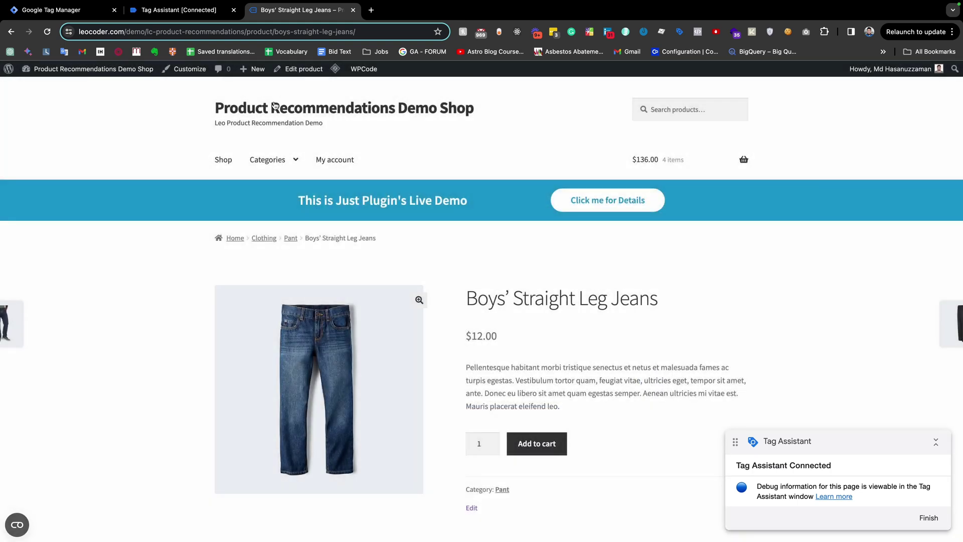
{"action": "left_click", "coordinate": [197, 15]}
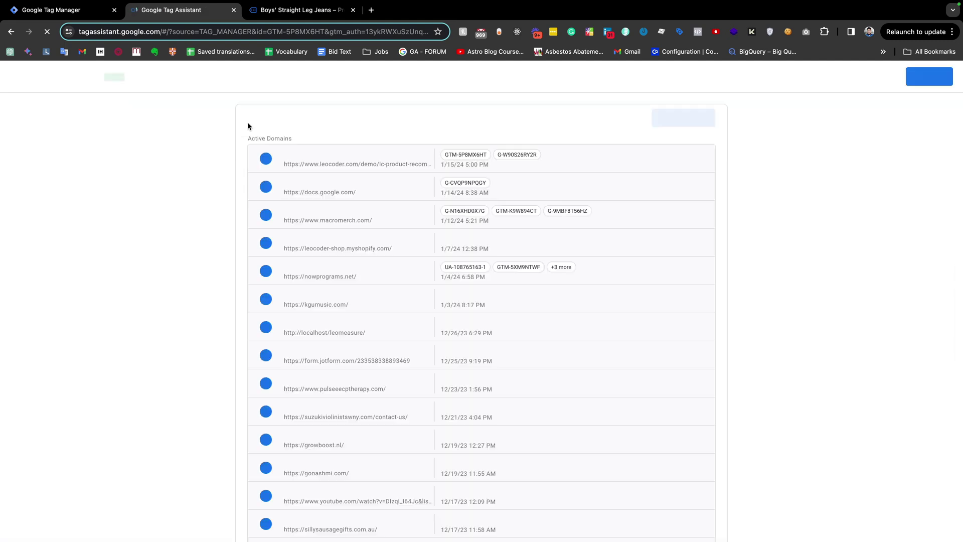
{"action": "left_click", "coordinate": [507, 338]}
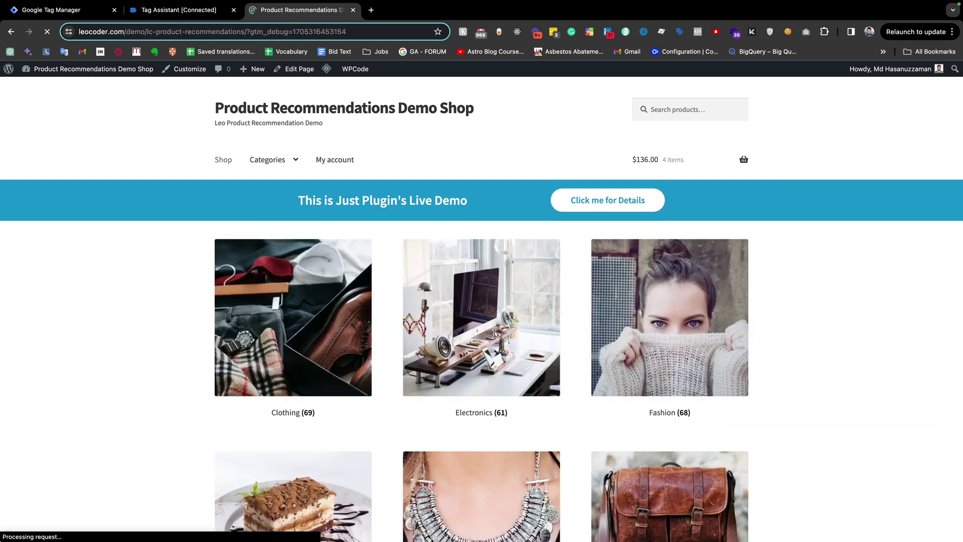
{"action": "left_click", "coordinate": [180, 10]}
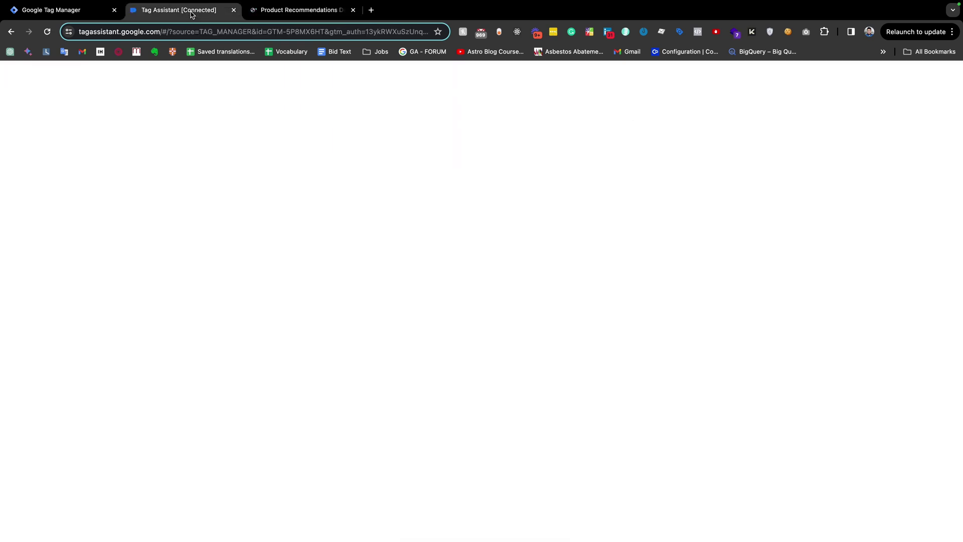
{"action": "left_click", "coordinate": [469, 253]}
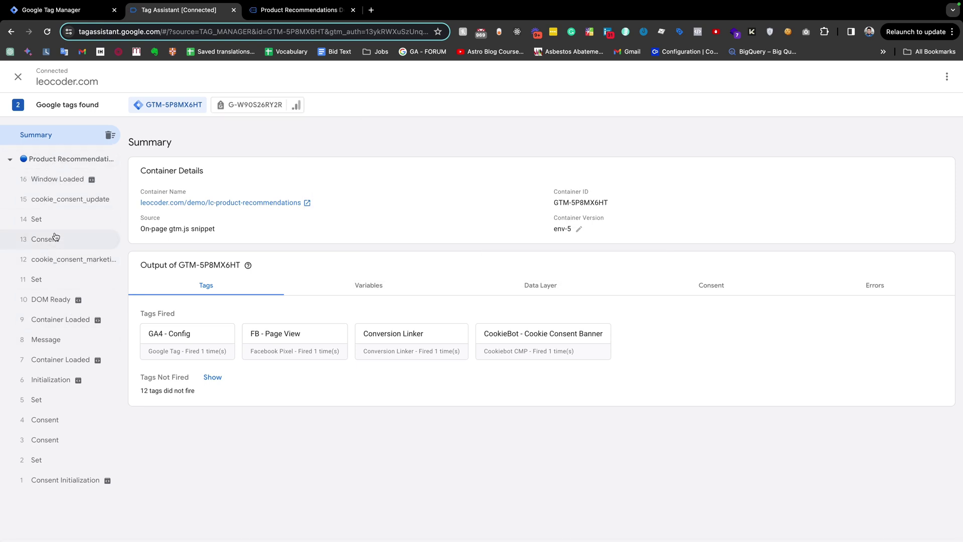
- Return to the demo shop and open the Boys' Straight Leg Jeans product through the Clothing and Pant categories
{"action": "left_click", "coordinate": [298, 10]}
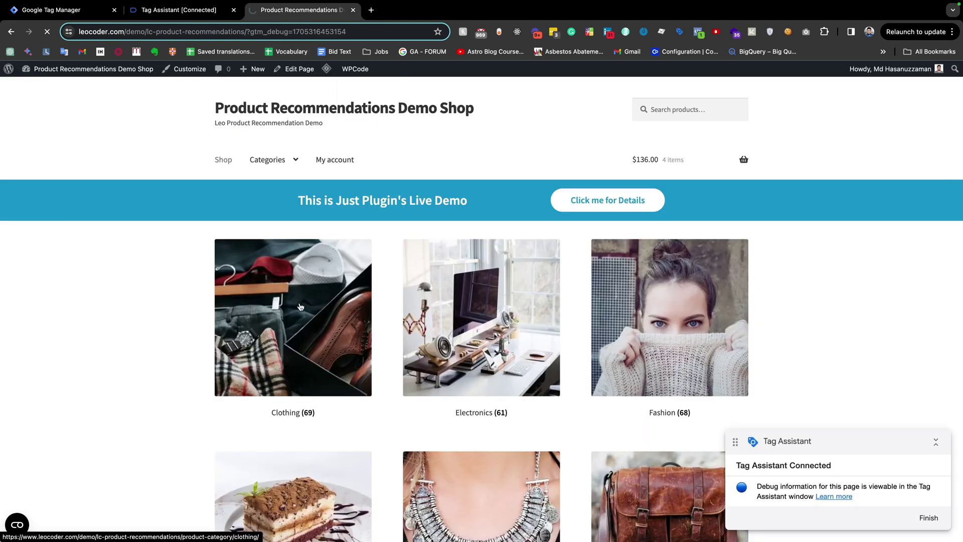
{"action": "left_click", "coordinate": [266, 392]}
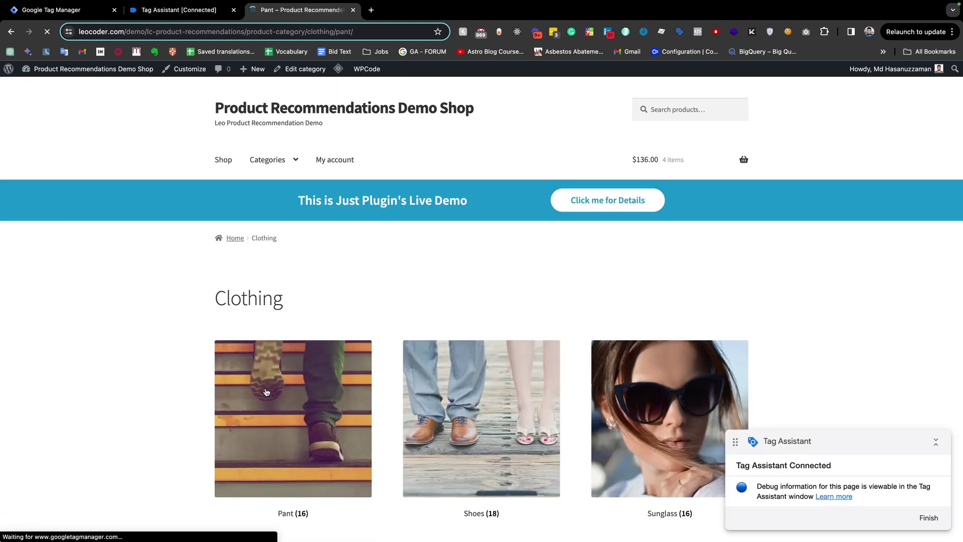
{"action": "scroll", "coordinate": [276, 301], "scroll_direction": "down", "scroll_amount": 4}
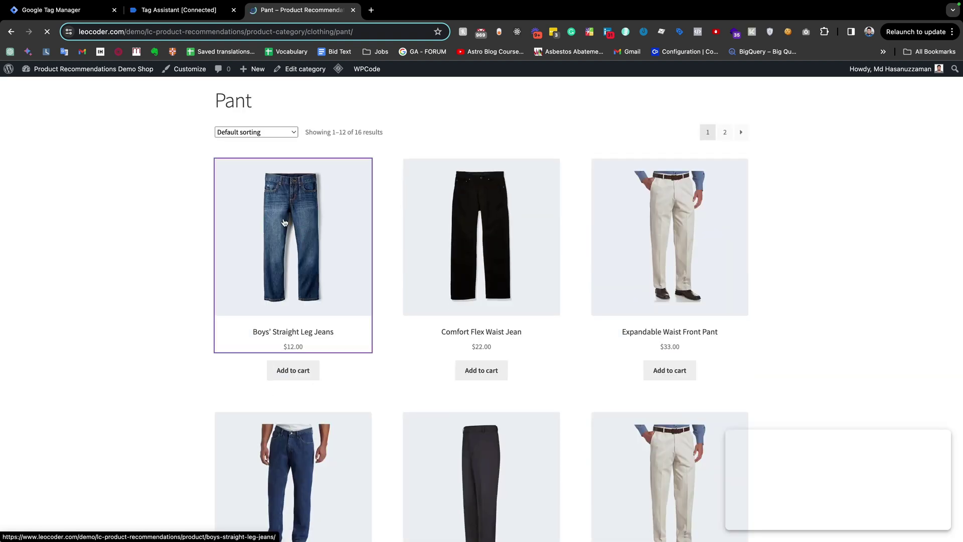
{"action": "left_click", "coordinate": [284, 222]}
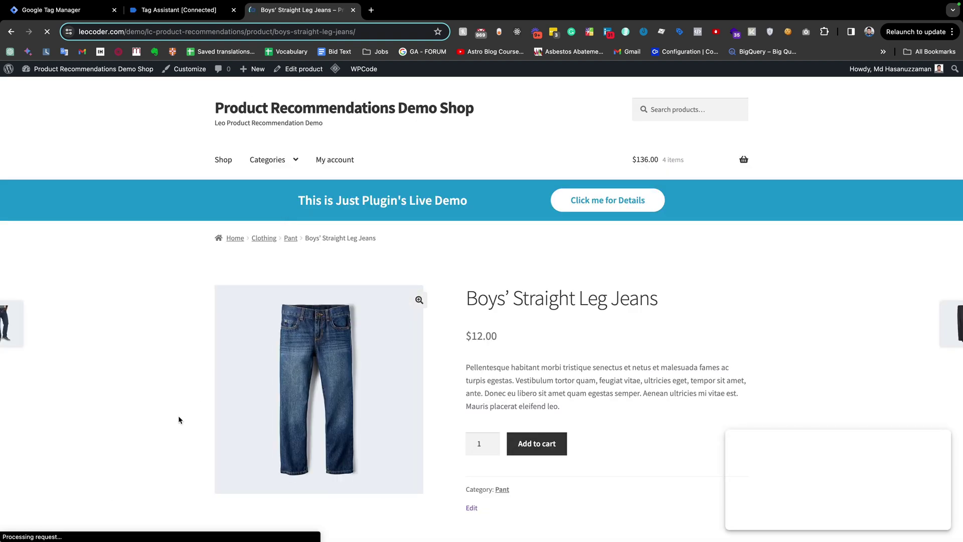
- Review the current cookie consent state on the product page and reopen the consent choices to check the Marketing setting
{"action": "scroll", "coordinate": [181, 418], "scroll_direction": "down", "scroll_amount": 1}
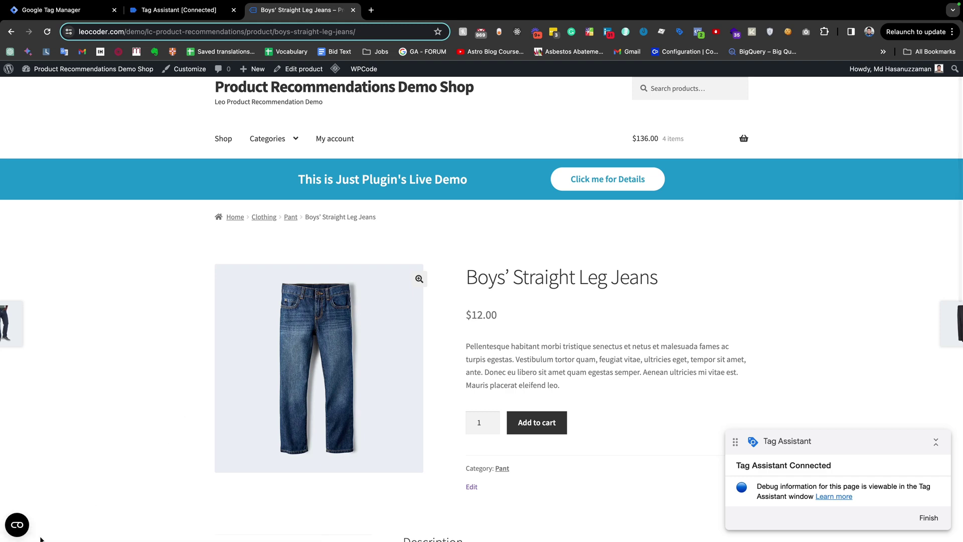
{"action": "left_click", "coordinate": [16, 526]}
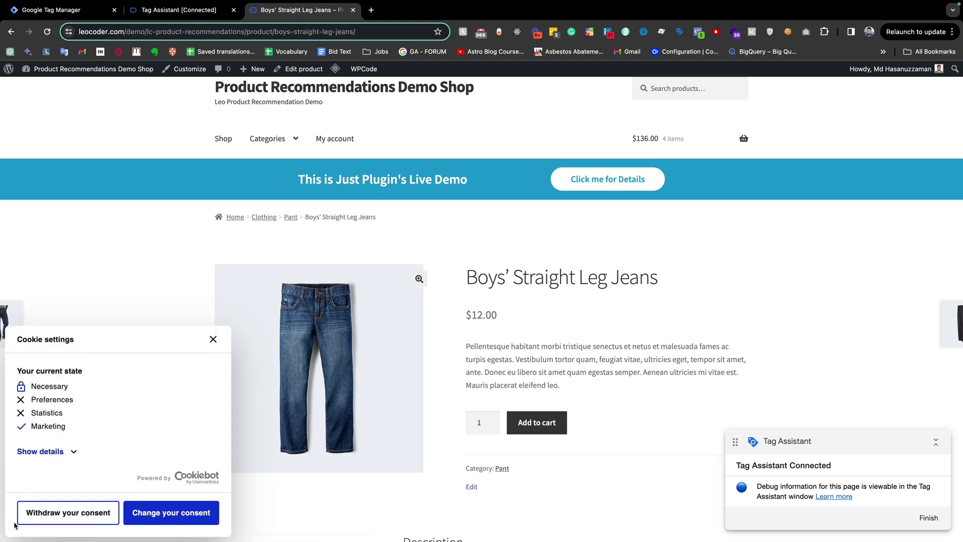
{"action": "left_click", "coordinate": [151, 517]}
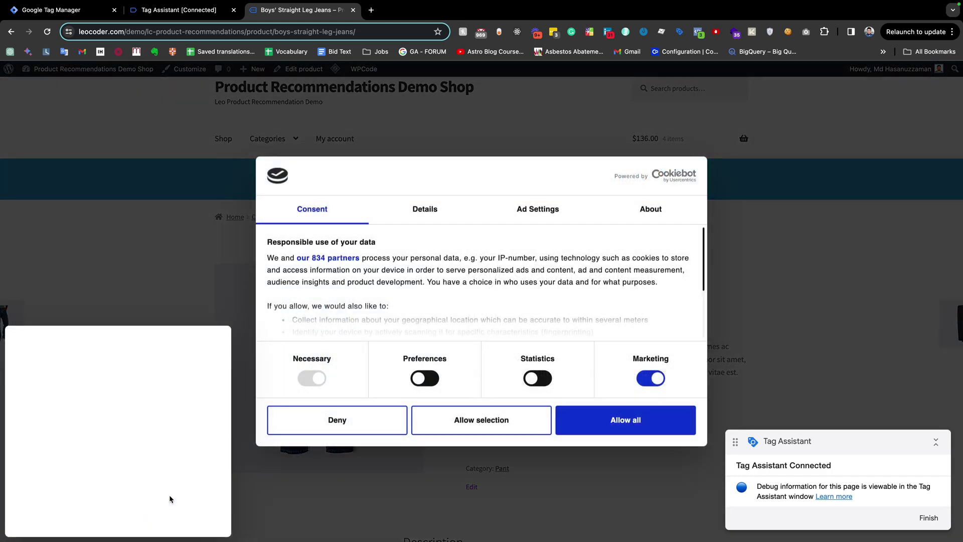
{"action": "left_click", "coordinate": [651, 360]}
{"action": "left_click", "coordinate": [651, 359]}
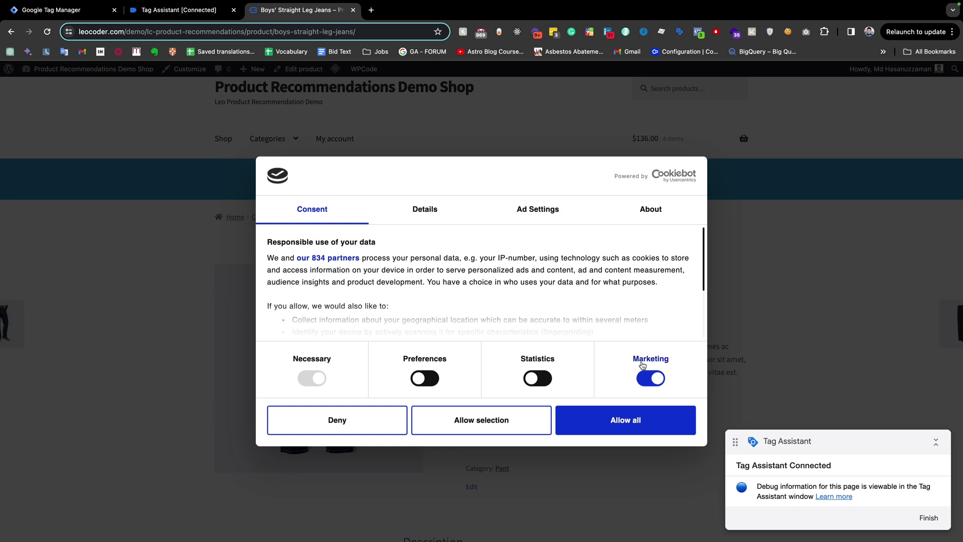
- Inspect the view_item event's tags in Tag Assistant and the additional consent required by the GA4 - View Item tag
{"action": "left_click", "coordinate": [181, 11]}
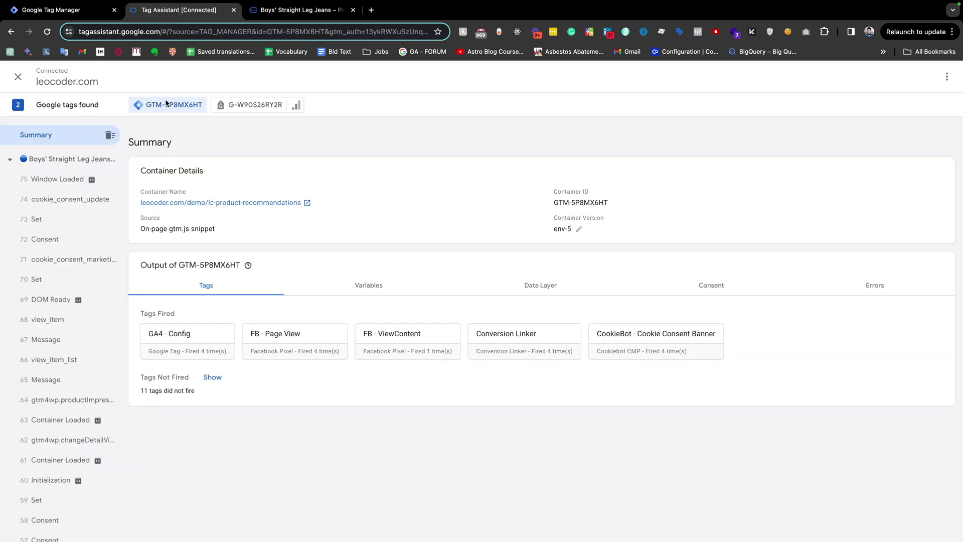
{"action": "left_click", "coordinate": [43, 321]}
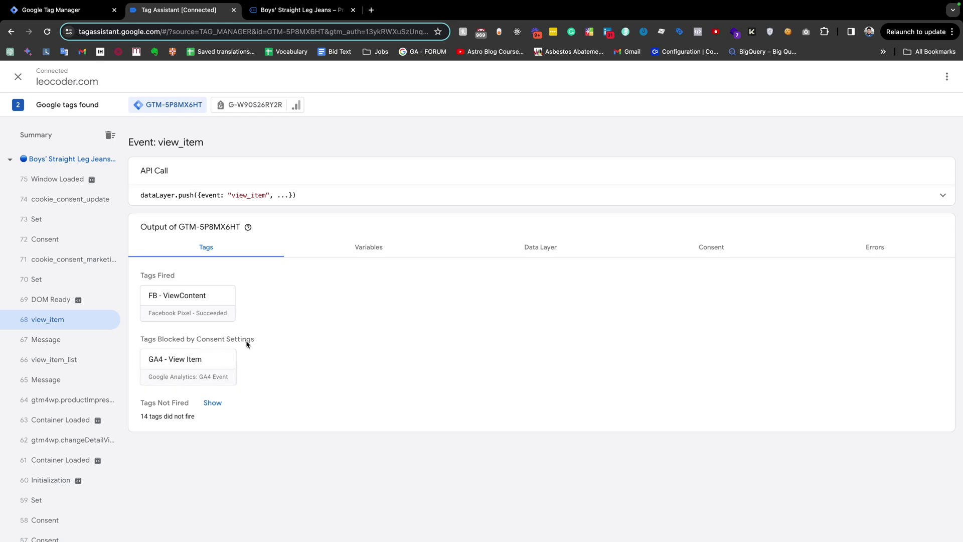
{"action": "left_click", "coordinate": [180, 377]}
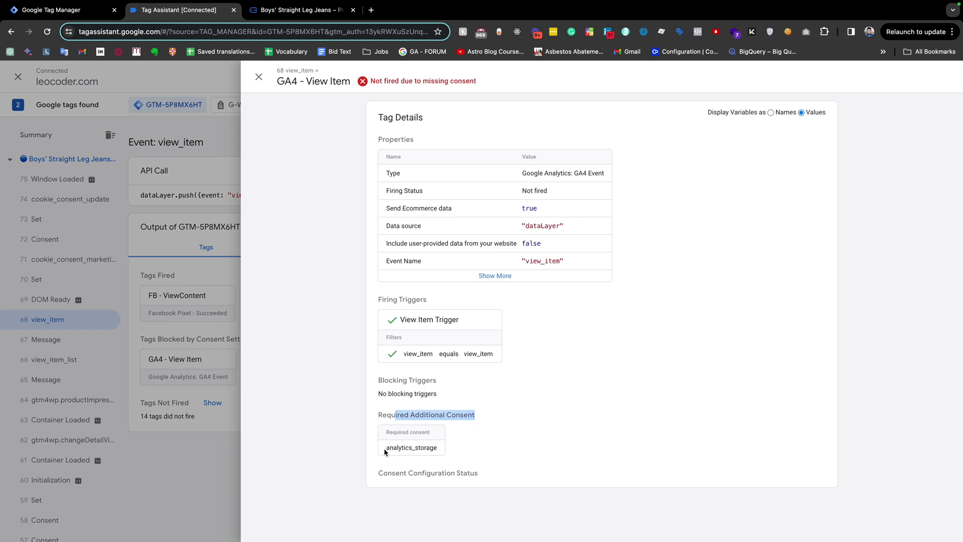
{"action": "left_click_drag", "start_coordinate": [384, 447], "coordinate": [457, 447]}
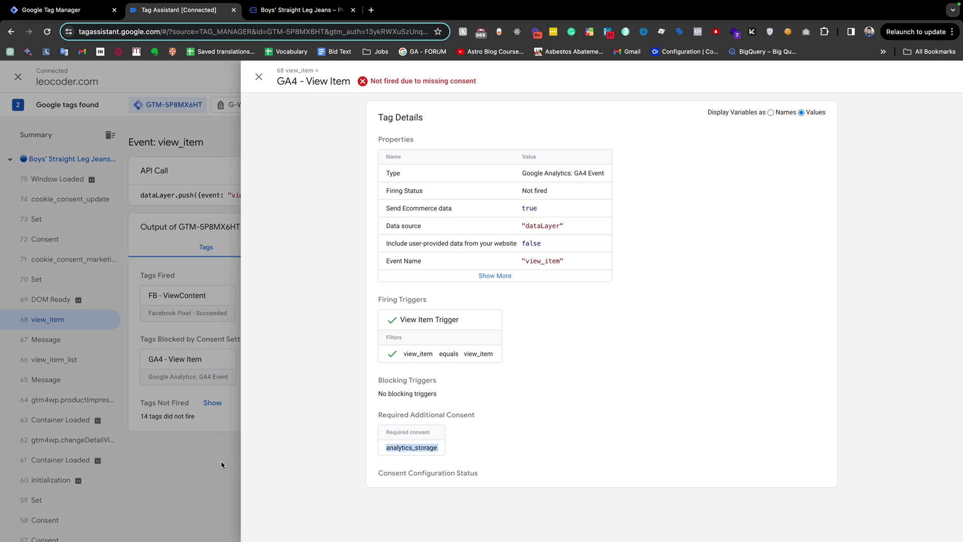
{"action": "key", "text": "Escape"}
- Examine the view_item event's consent state for analytics_storage and ad_storage
{"action": "left_click", "coordinate": [705, 251]}
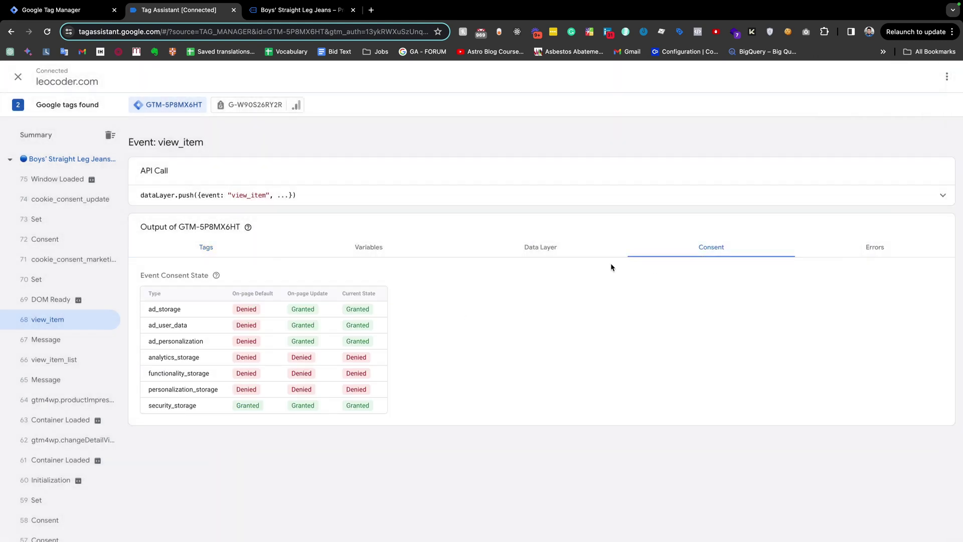
{"action": "left_click_drag", "start_coordinate": [202, 357], "coordinate": [149, 358]}
{"action": "left_click", "coordinate": [372, 356]}
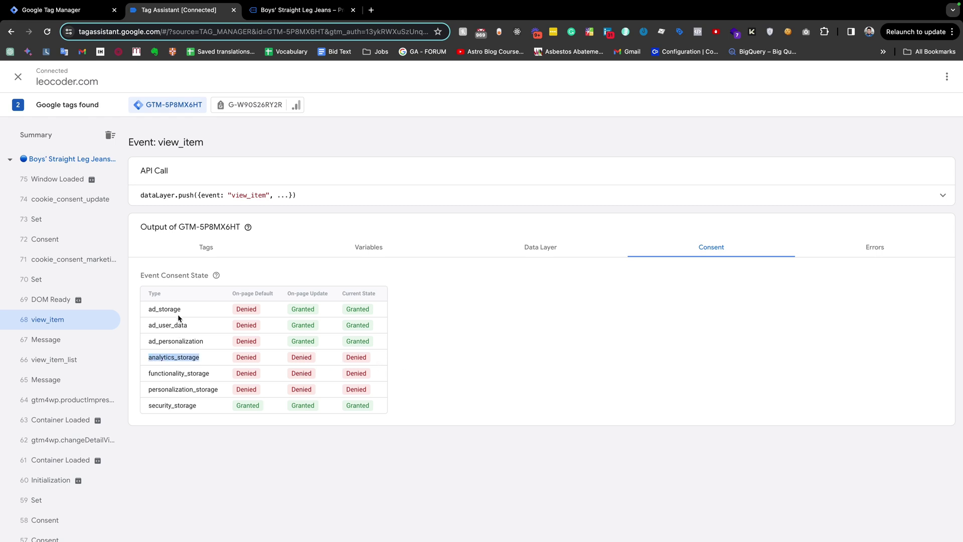
{"action": "left_click_drag", "start_coordinate": [181, 309], "coordinate": [151, 312]}
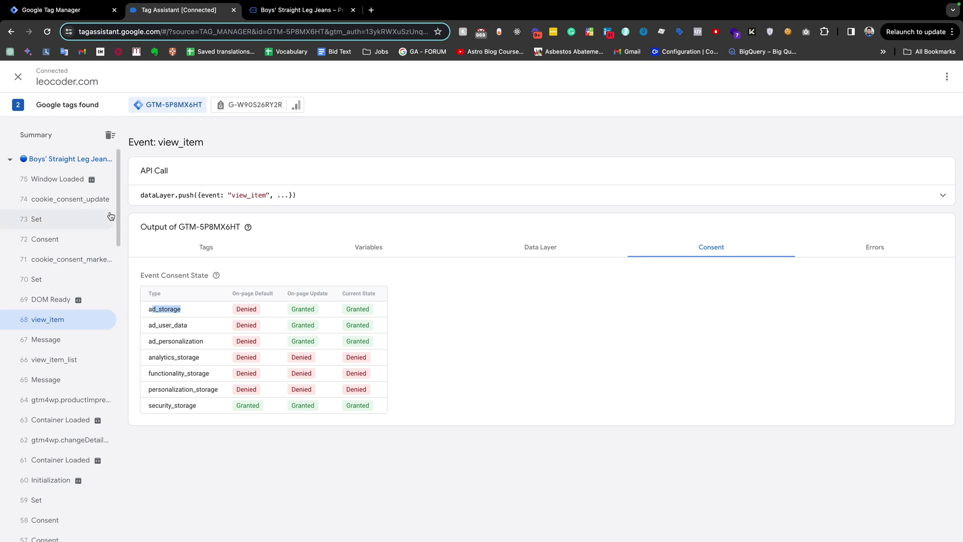
- Clear the Tag Assistant event list, then delete the demo shop's CookieConsent cookie and reload the product page
{"action": "left_click", "coordinate": [108, 134]}
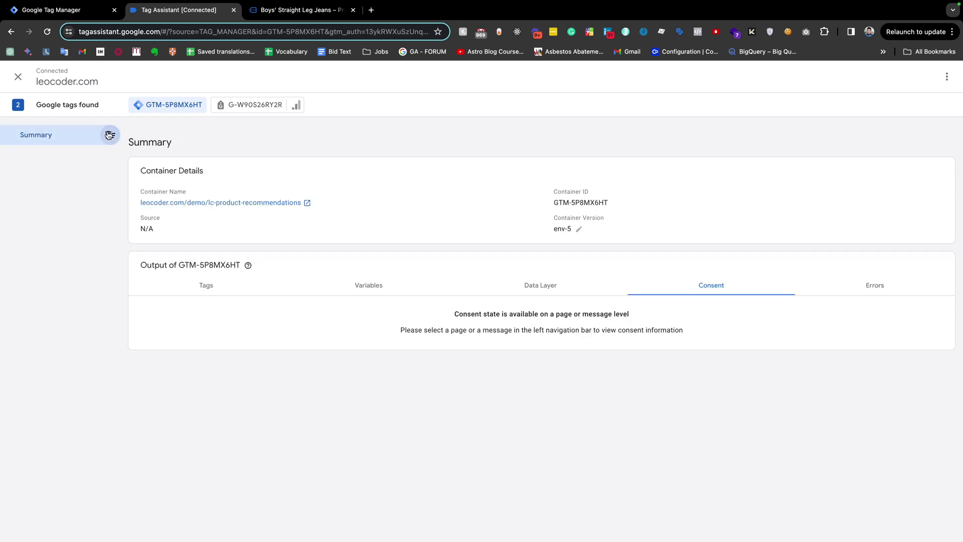
{"action": "left_click", "coordinate": [301, 9]}
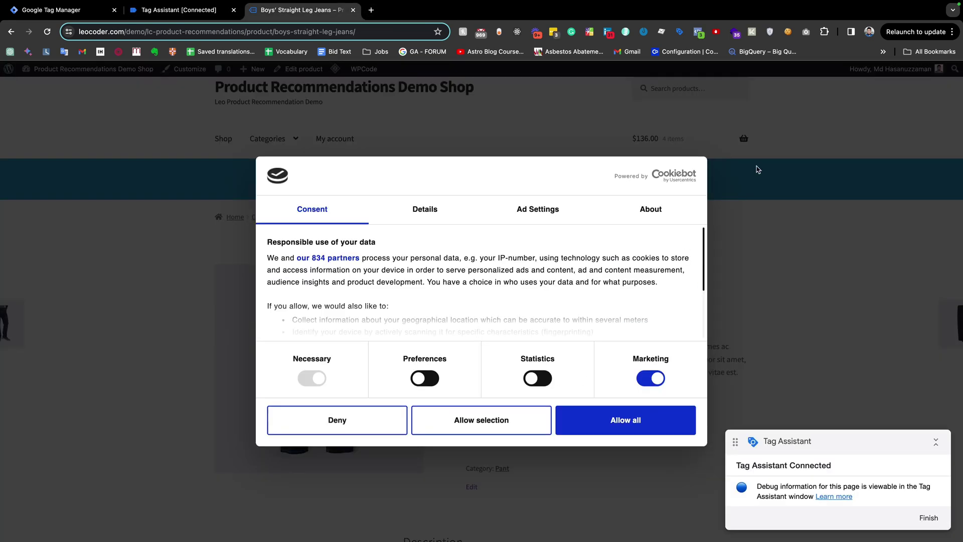
{"action": "left_click", "coordinate": [788, 32]}
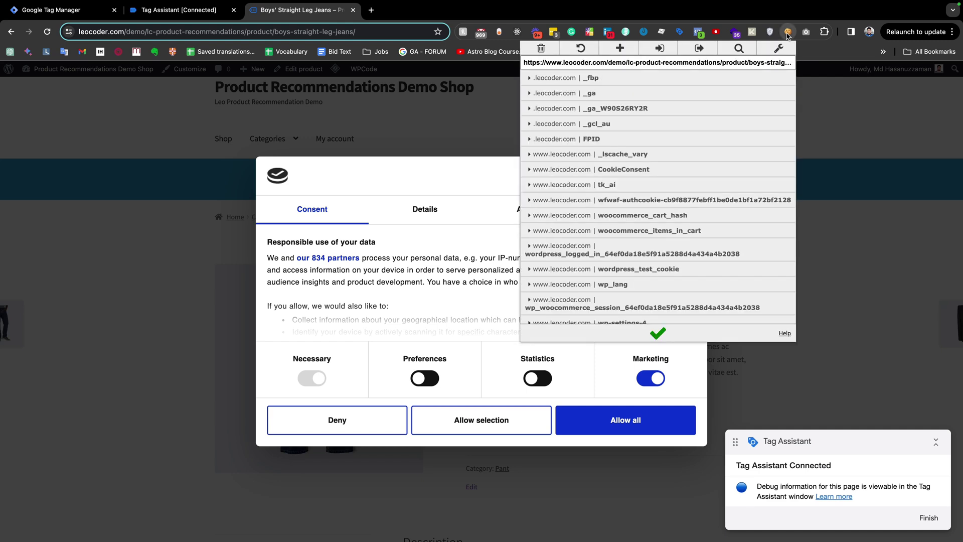
{"action": "left_click", "coordinate": [600, 171]}
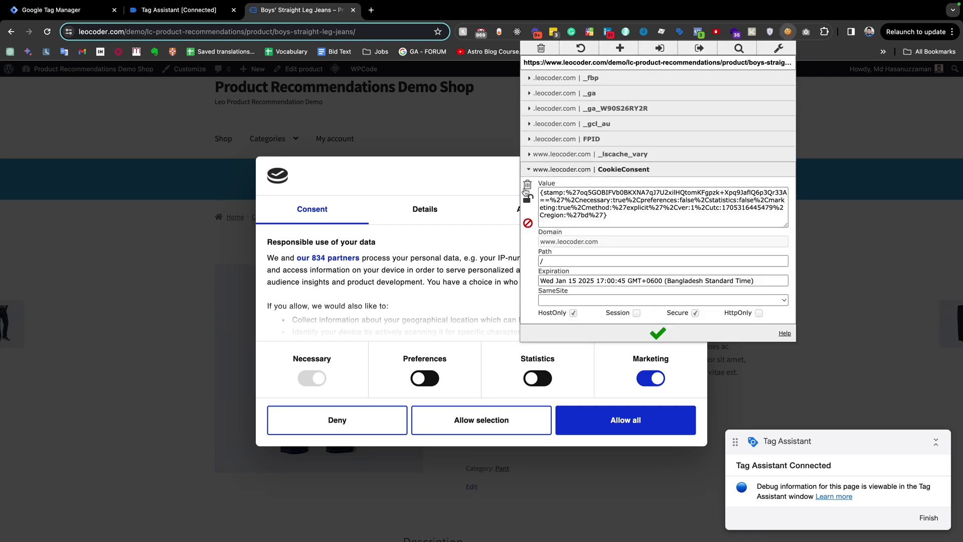
{"action": "left_click", "coordinate": [526, 189]}
{"action": "left_click", "coordinate": [458, 138]}
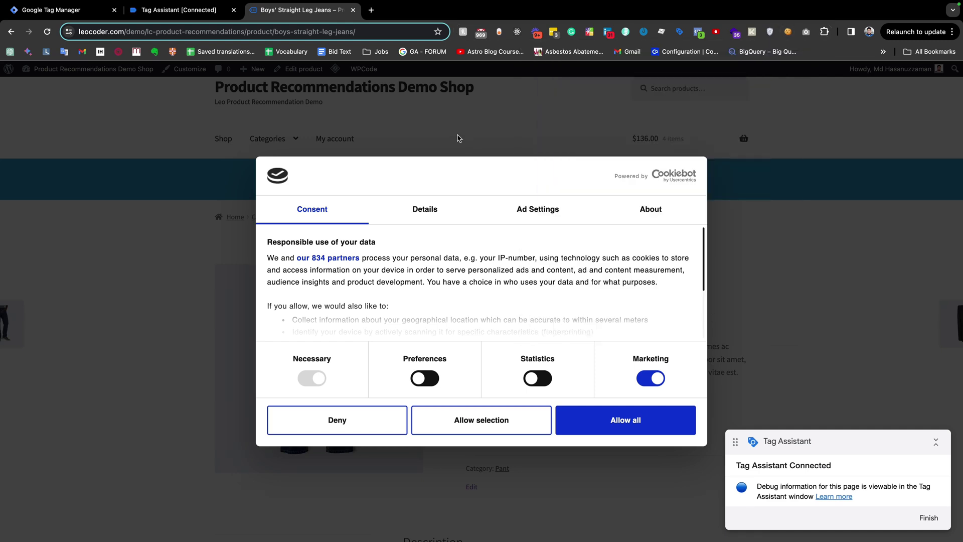
{"action": "key", "text": "super+r"}
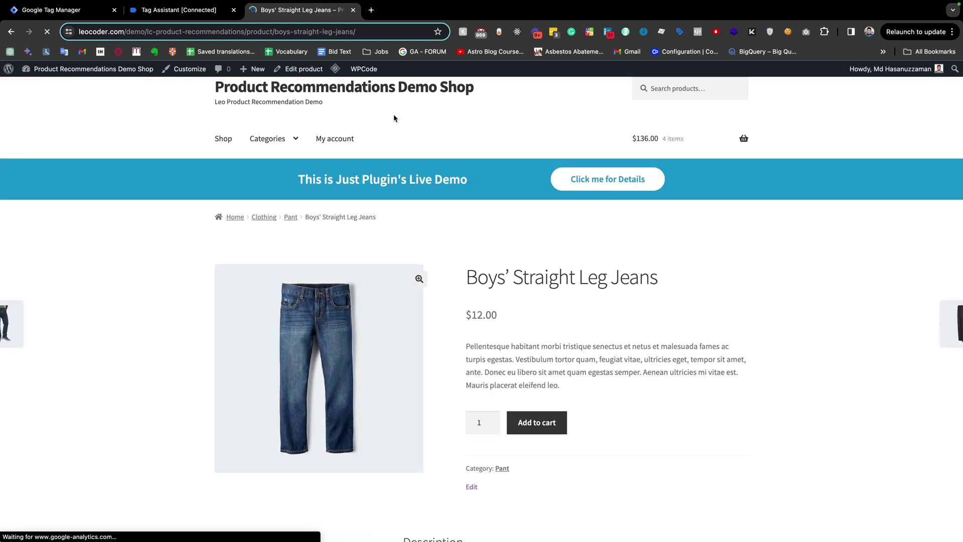
{"action": "left_click", "coordinate": [211, 12]}
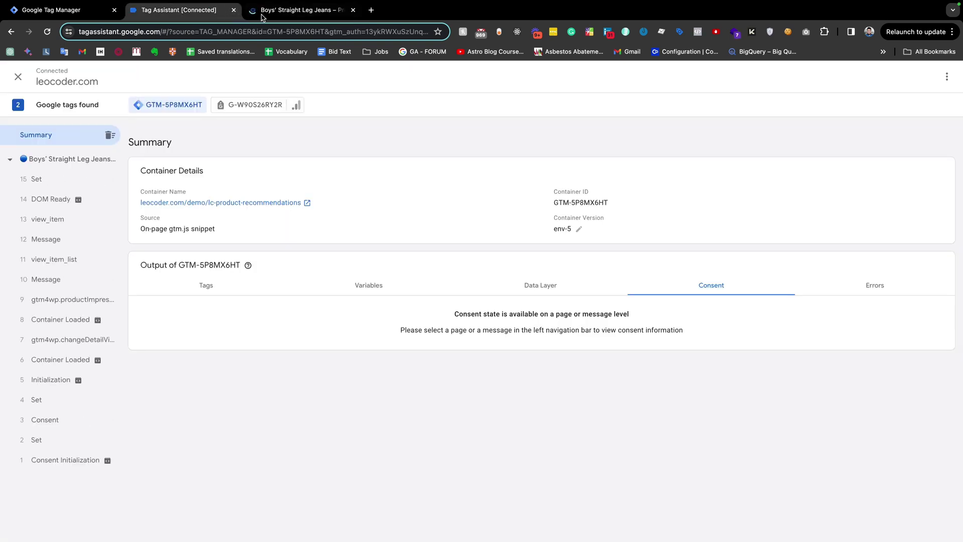
{"action": "left_click", "coordinate": [284, 15]}
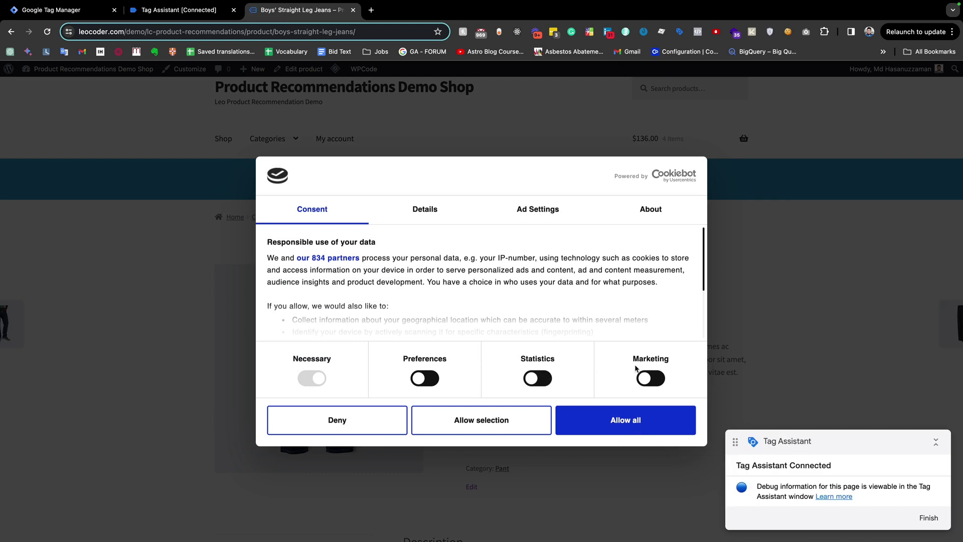
- Grant consent for Statistics cookies only, leaving Preferences and Marketing off, and save the selection on the product page
{"action": "left_click", "coordinate": [545, 380]}
{"action": "left_click", "coordinate": [465, 427]}
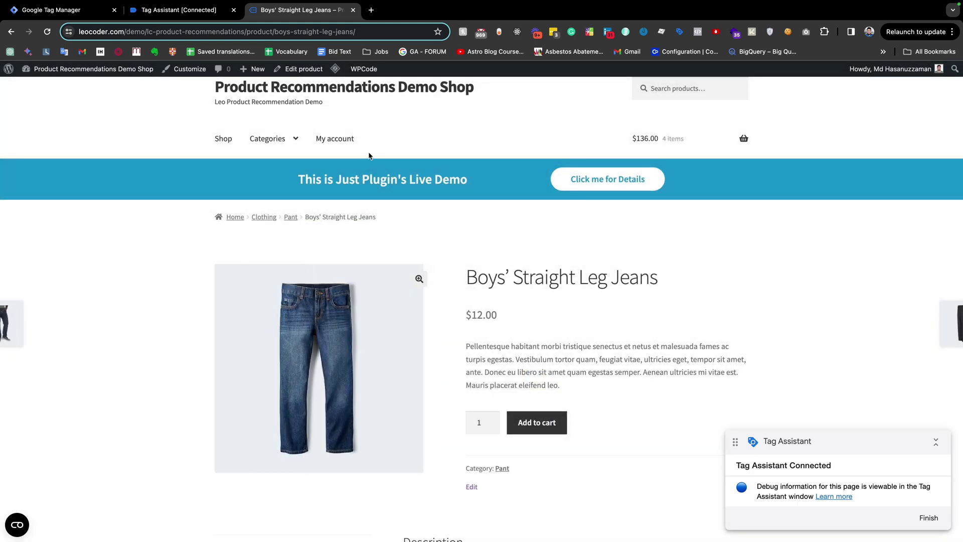
{"action": "left_click", "coordinate": [203, 15]}
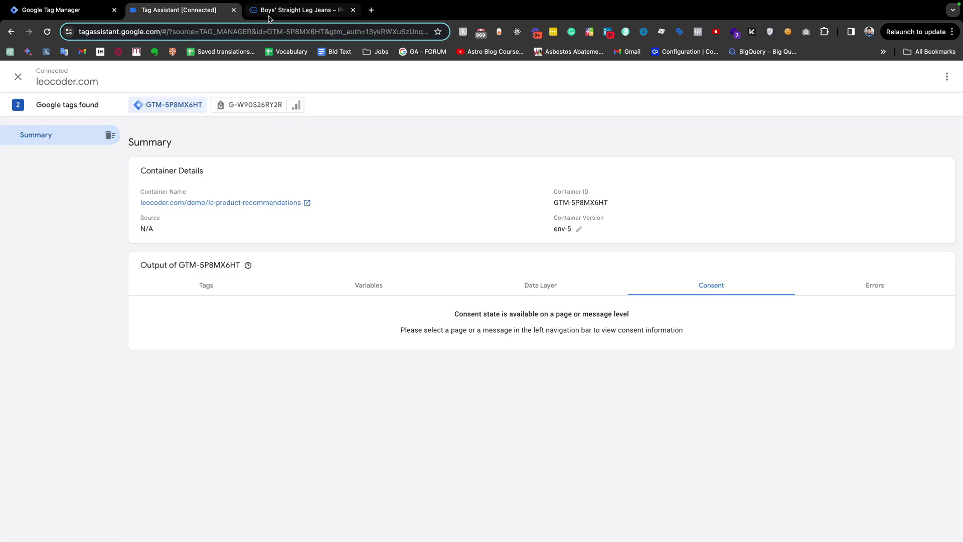
{"action": "left_click", "coordinate": [269, 15]}
{"action": "left_click", "coordinate": [282, 178]}
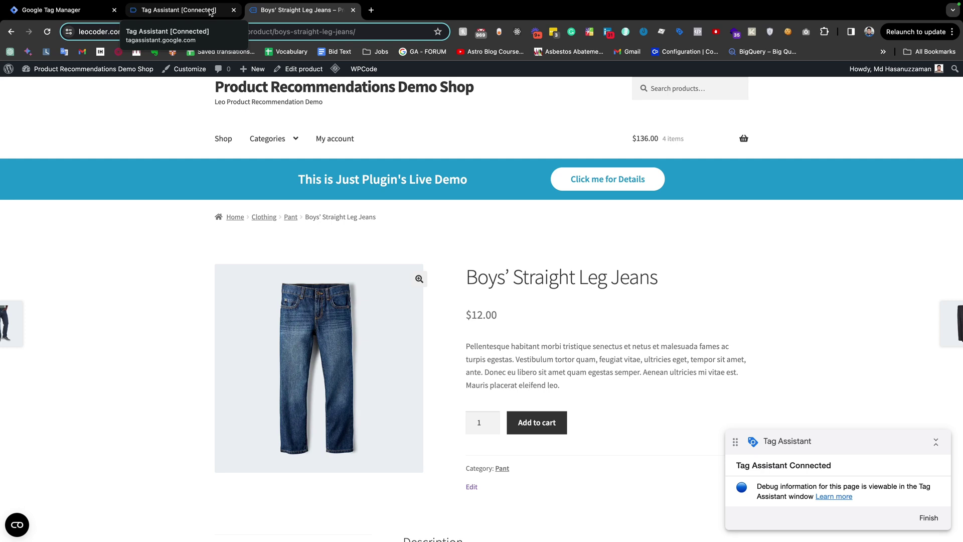
- Switch to Tag Assistant and check the analytics_storage and ad_storage consent state of the new view_item event
{"action": "left_click", "coordinate": [210, 12]}
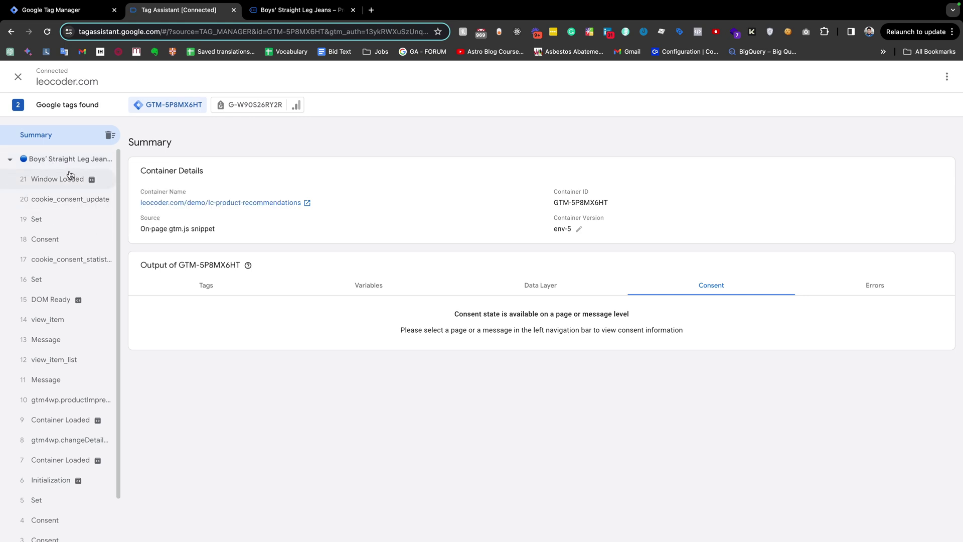
{"action": "scroll", "coordinate": [44, 384], "scroll_direction": "down", "scroll_amount": 2}
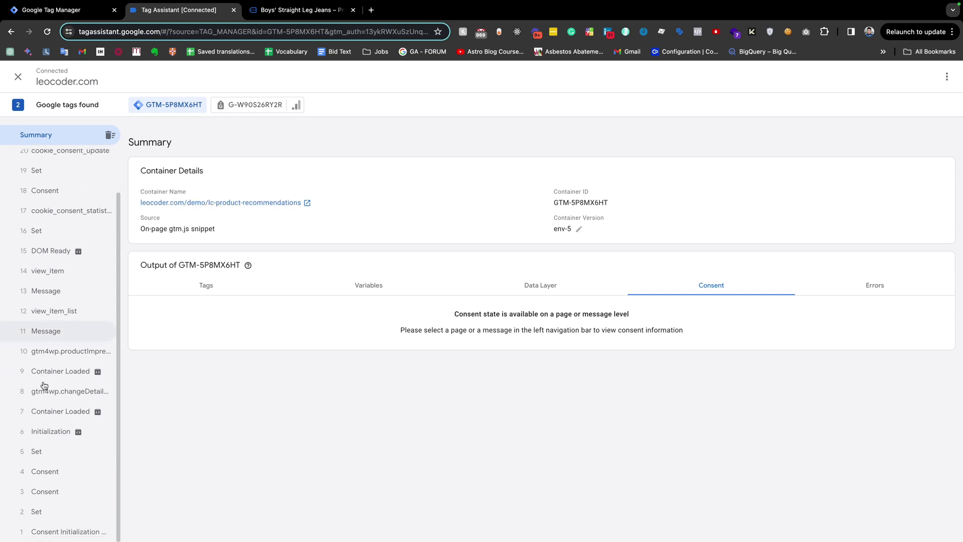
{"action": "scroll", "coordinate": [44, 385], "scroll_direction": "up", "scroll_amount": 1}
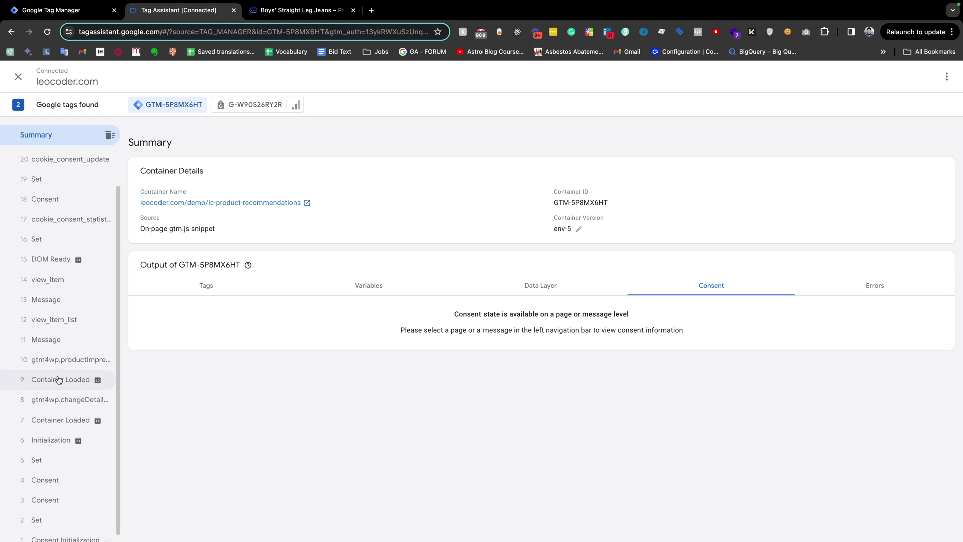
{"action": "scroll", "coordinate": [58, 379], "scroll_direction": "up", "scroll_amount": 2}
{"action": "left_click", "coordinate": [42, 324]}
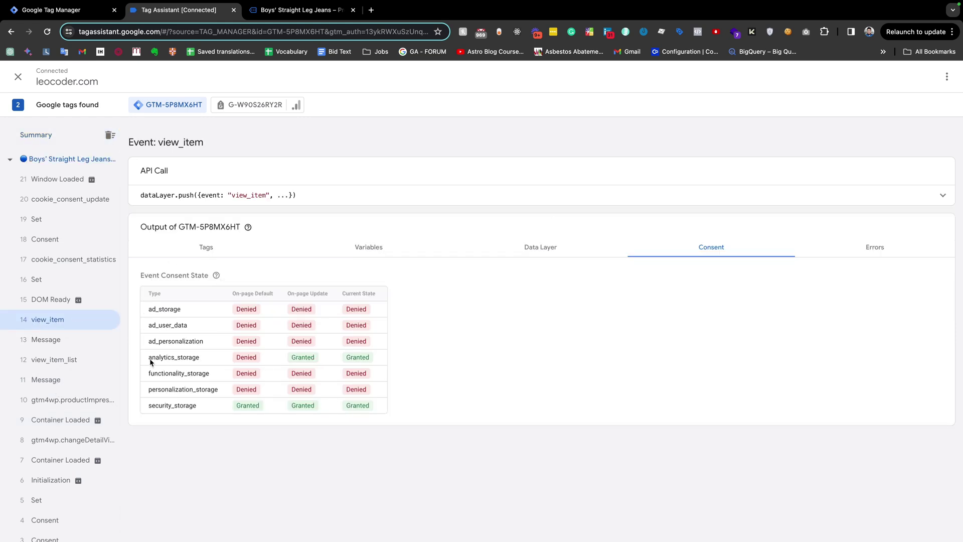
{"action": "left_click_drag", "start_coordinate": [153, 357], "coordinate": [199, 361]}
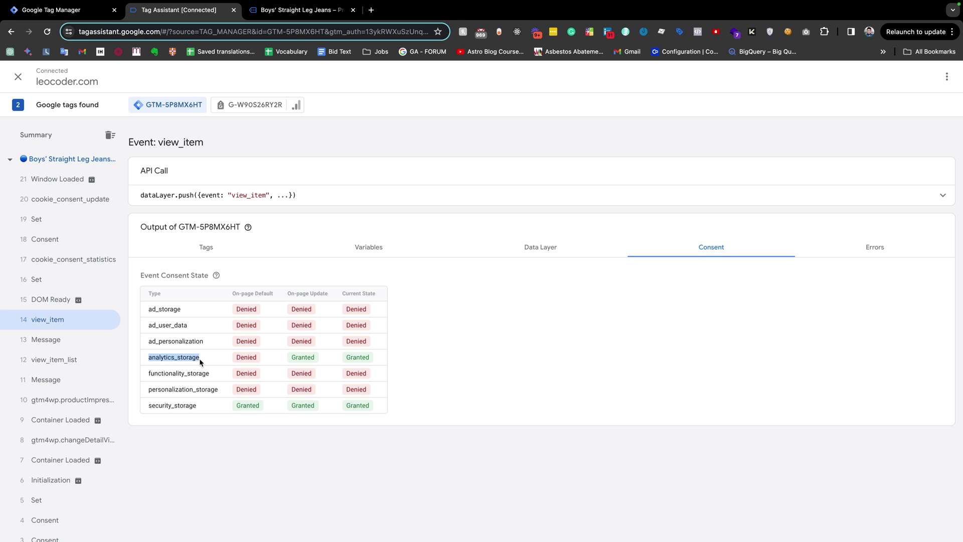
{"action": "left_click", "coordinate": [147, 307]}
{"action": "left_click_drag", "start_coordinate": [149, 307], "coordinate": [156, 310]}
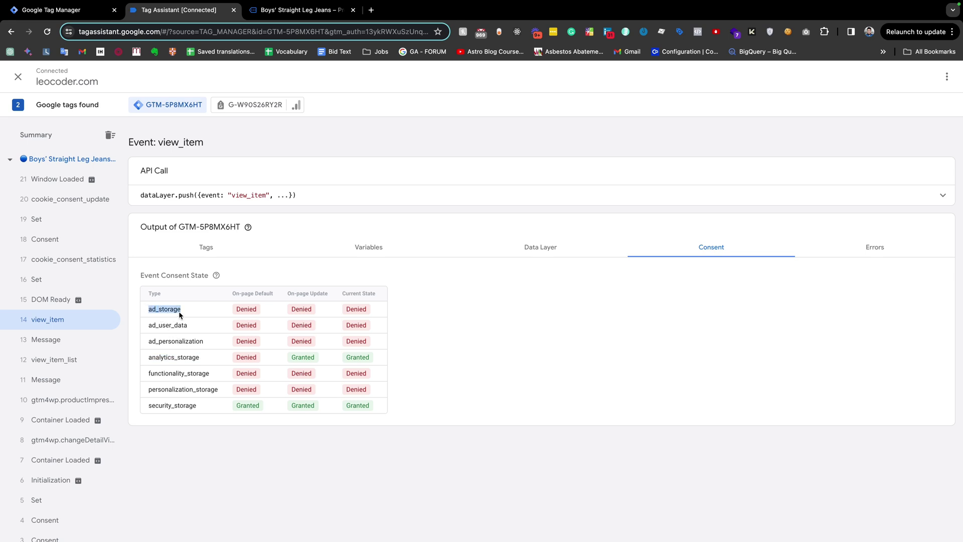
- Review the view_item event's tags and inspect the firing status of the FB - ViewContent tag
{"action": "left_click", "coordinate": [208, 249]}
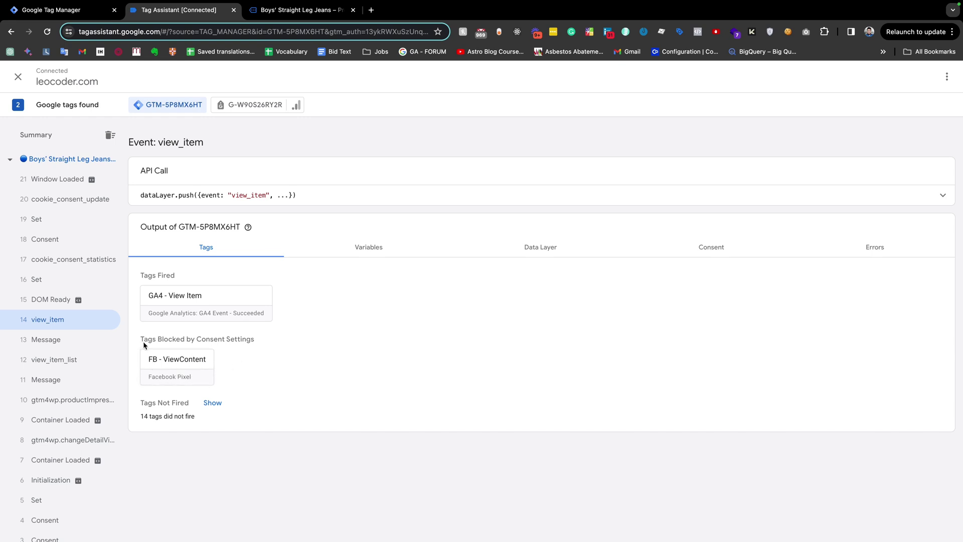
{"action": "left_click", "coordinate": [184, 370]}
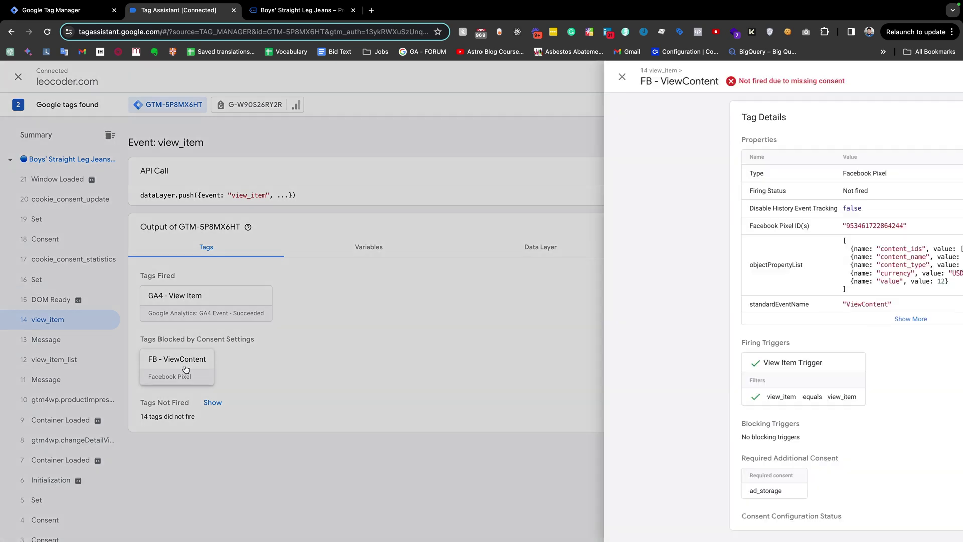
{"action": "left_click_drag", "start_coordinate": [376, 81], "coordinate": [483, 83]}
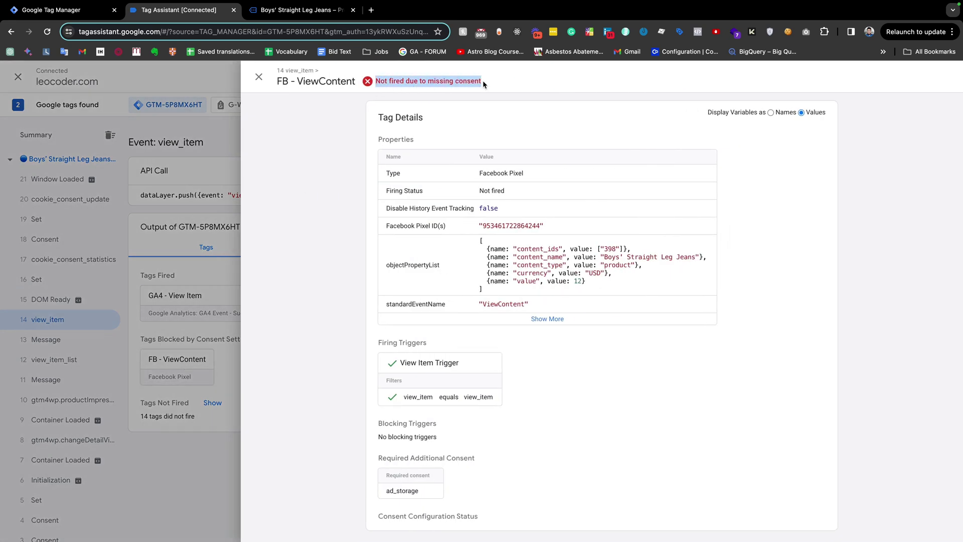
{"action": "left_click", "coordinate": [151, 198]}
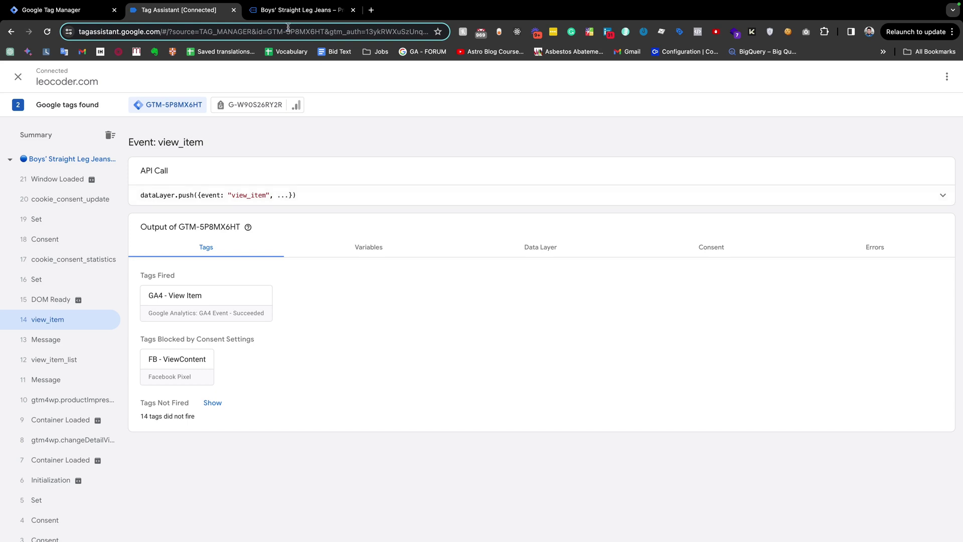
{"action": "left_click", "coordinate": [279, 14]}
{"action": "left_click", "coordinate": [179, 10]}
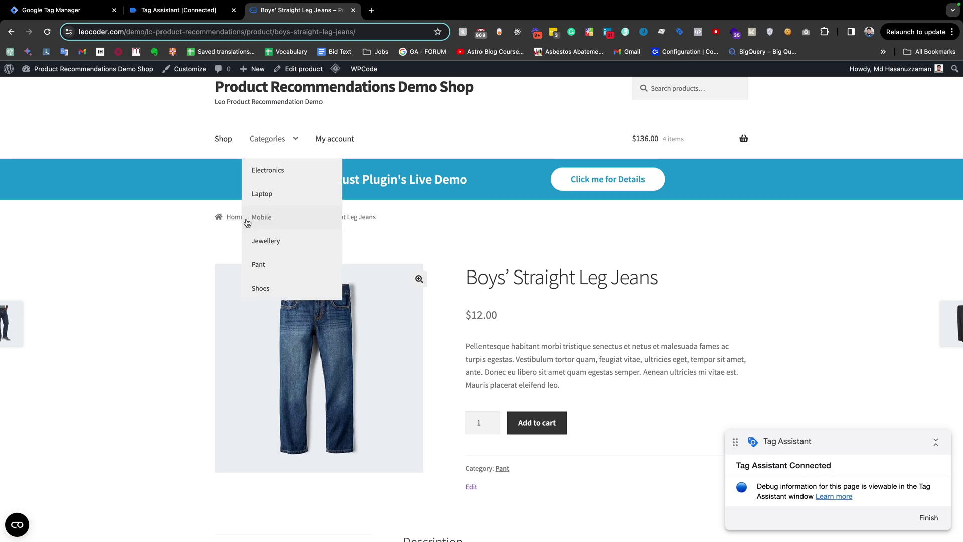
{"action": "scroll", "coordinate": [246, 222], "scroll_direction": "down", "scroll_amount": 4}
{"action": "scroll", "coordinate": [246, 218], "scroll_direction": "up", "scroll_amount": 5}
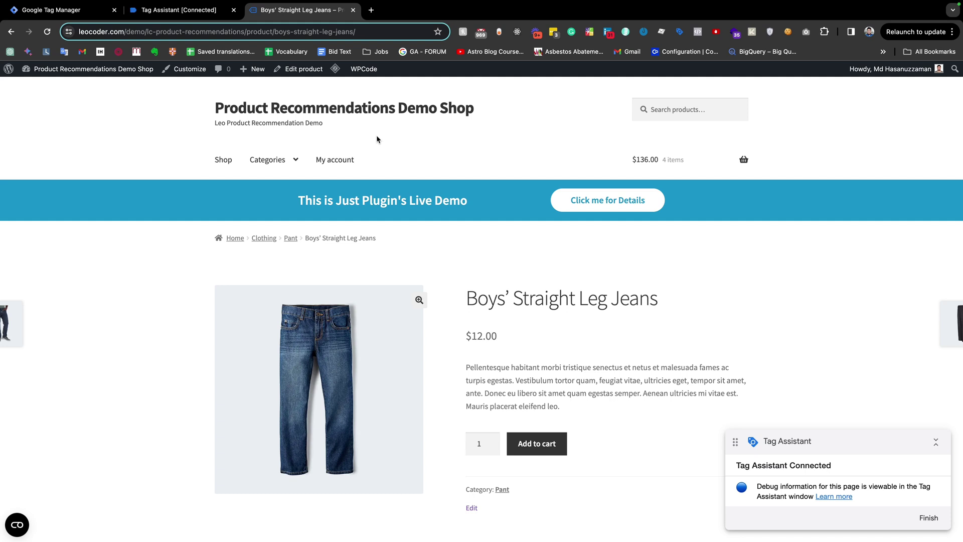
{"action": "mouse_move", "coordinate": [435, 3]}
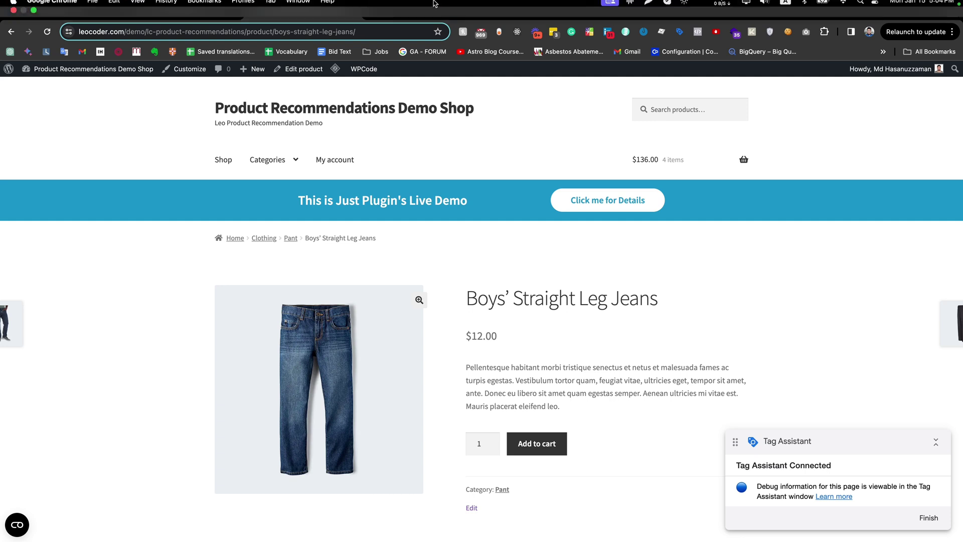